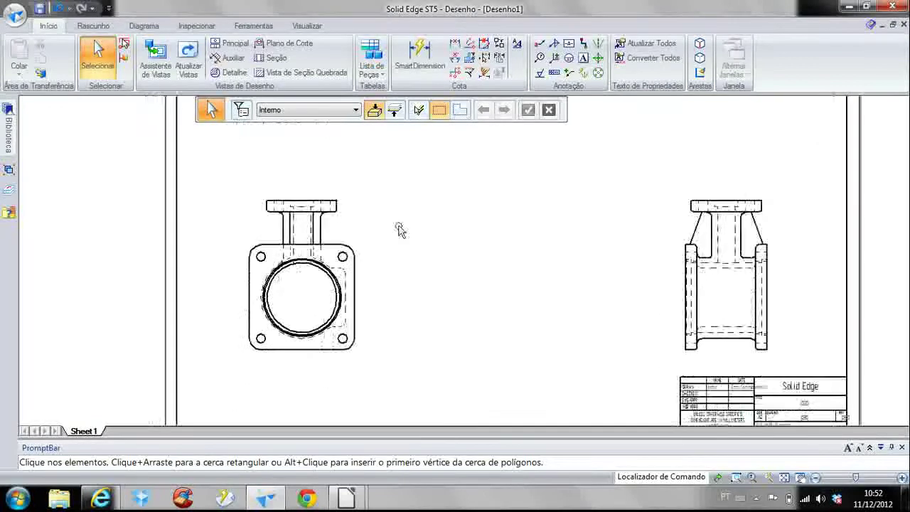
Start a cutting plane on the front view and draw a vertical line from above the top flange to the bore centre.
middle_drag(425, 263, 401, 283)
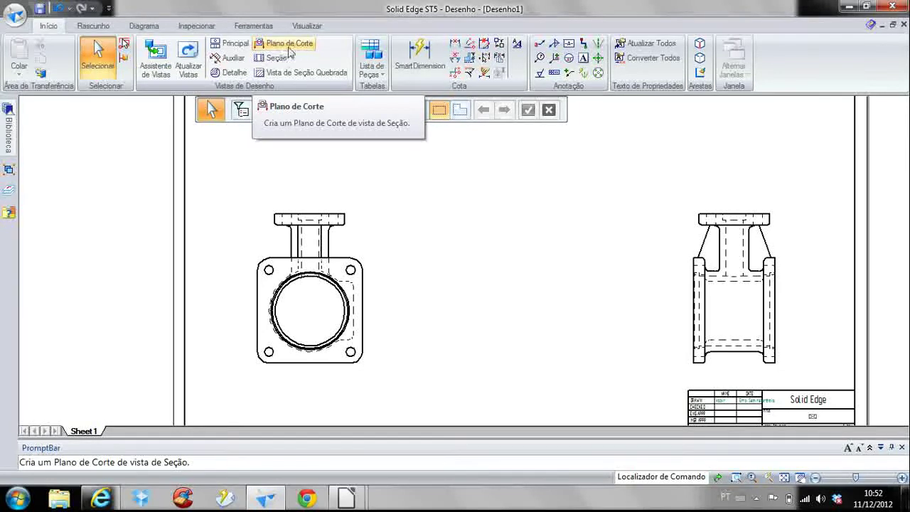
click(294, 50)
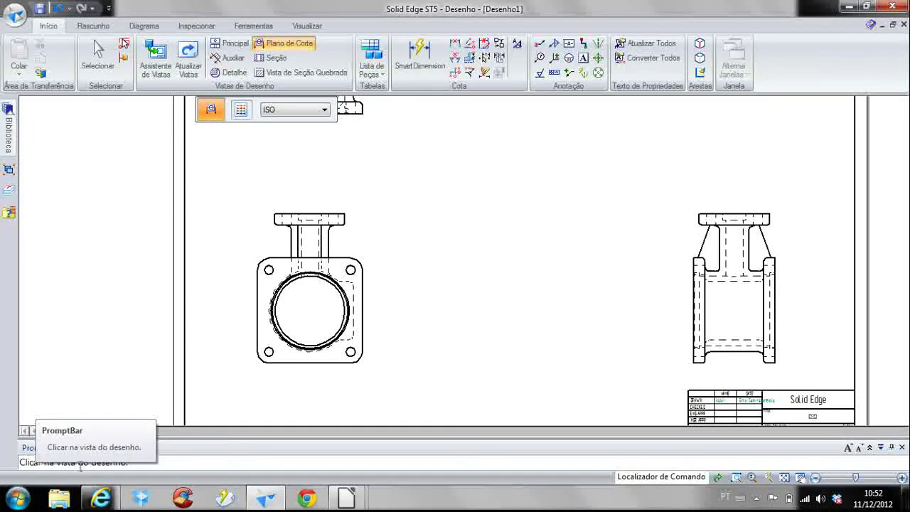
click(306, 256)
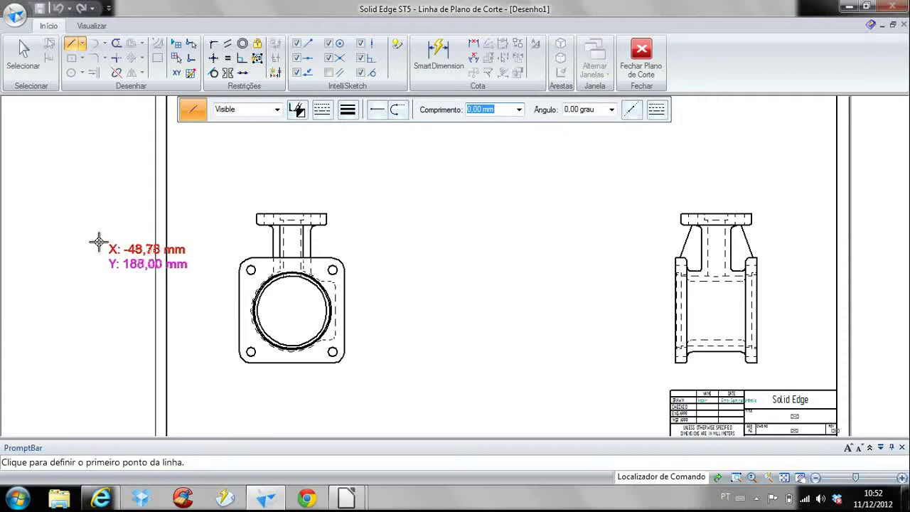
scroll(220, 284, up, 2)
middle_drag(177, 235, 179, 291)
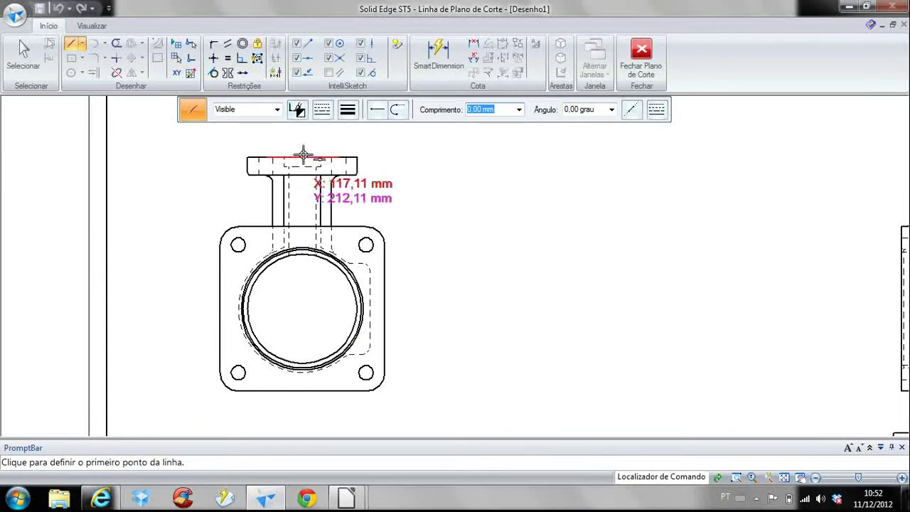
click(302, 121)
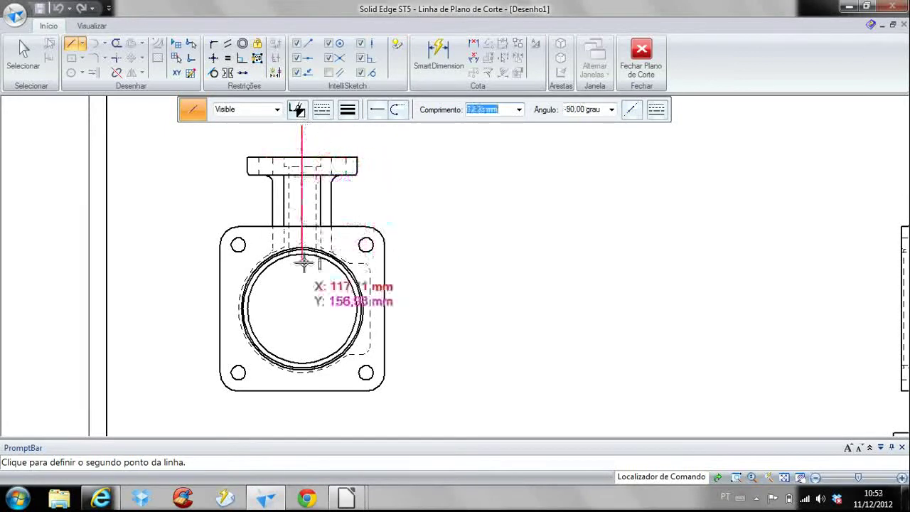
click(302, 307)
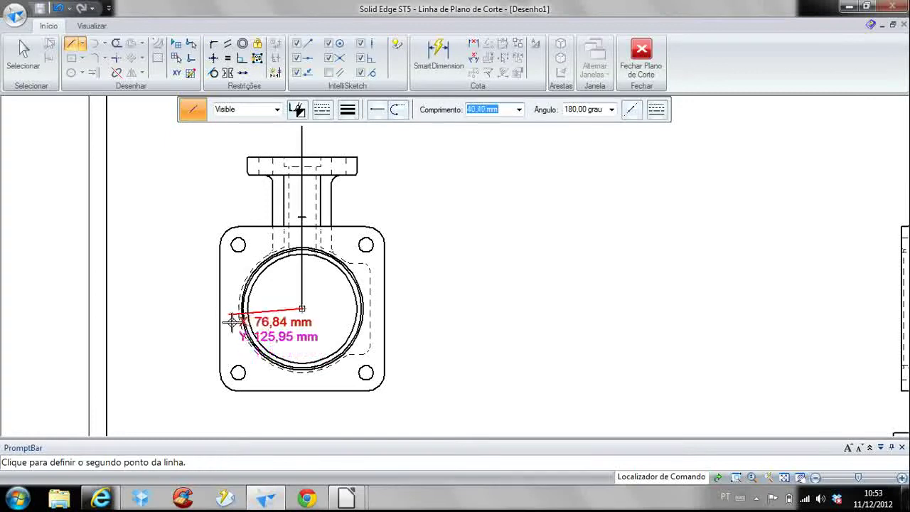
Draw a horizontal cutting line from the bore centre toward the left, ending inside the bore.
scroll(238, 307, up, 3)
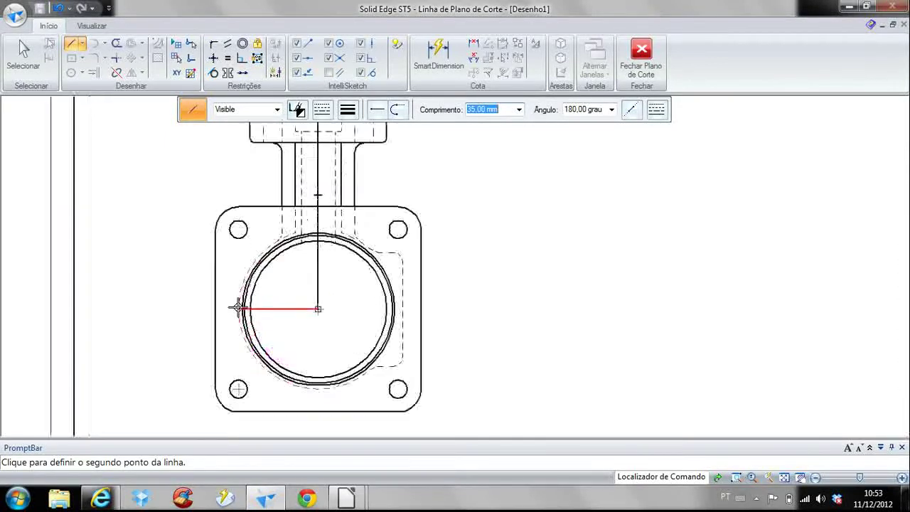
scroll(235, 309, up, 3)
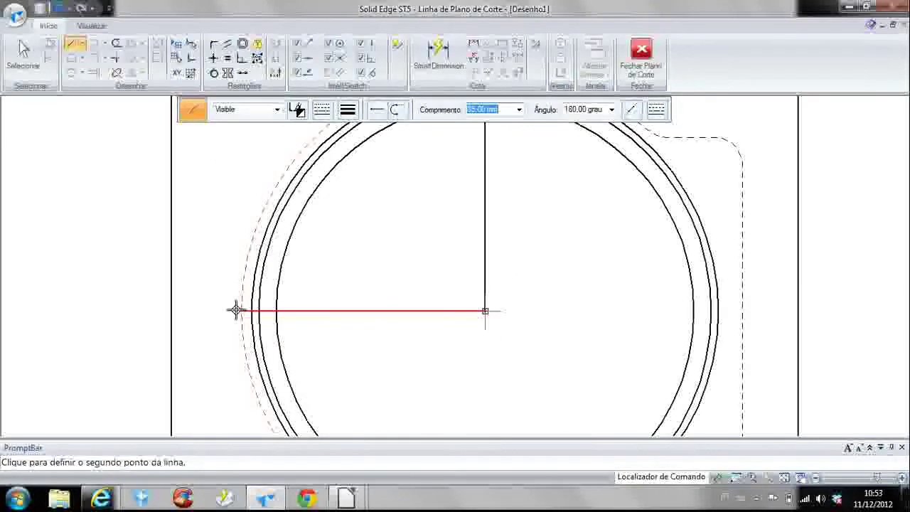
scroll(236, 310, down, 3)
middle_drag(234, 345, 229, 270)
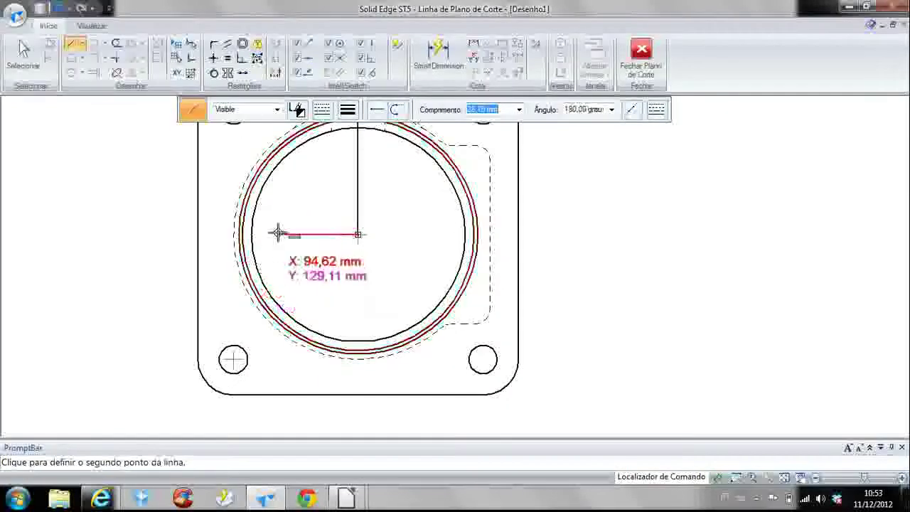
click(279, 234)
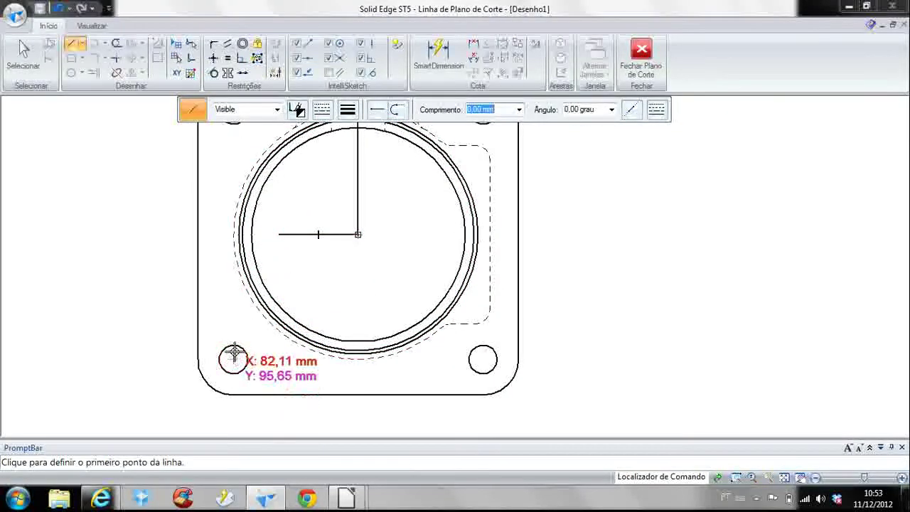
Draw a vertical cutting line through the centre of the flange's lower-left hole, extending beyond the flange's lower edge.
click(234, 428)
click(234, 295)
right_click(195, 302)
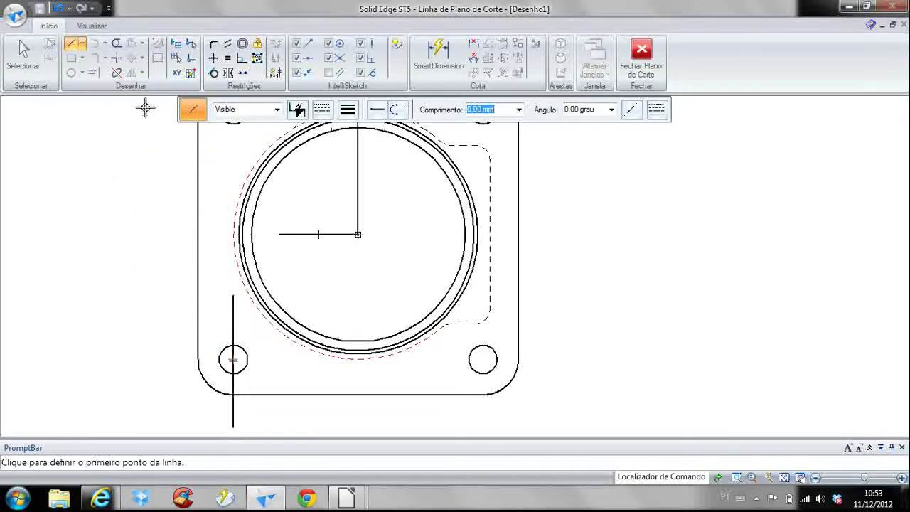
Join the horizontal line and the vertical line through the lower-left hole into a sharp corner.
click(116, 58)
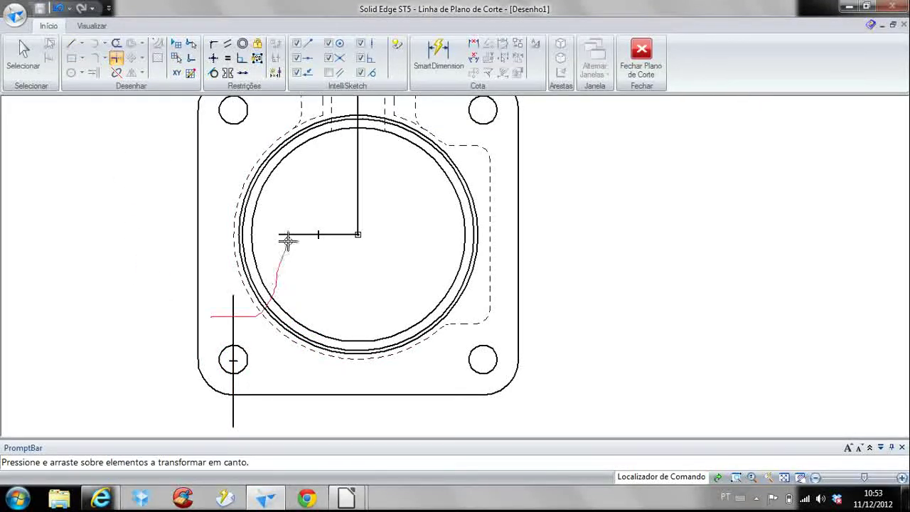
drag(287, 242, 292, 236)
key(Escape)
scroll(122, 248, down, 3)
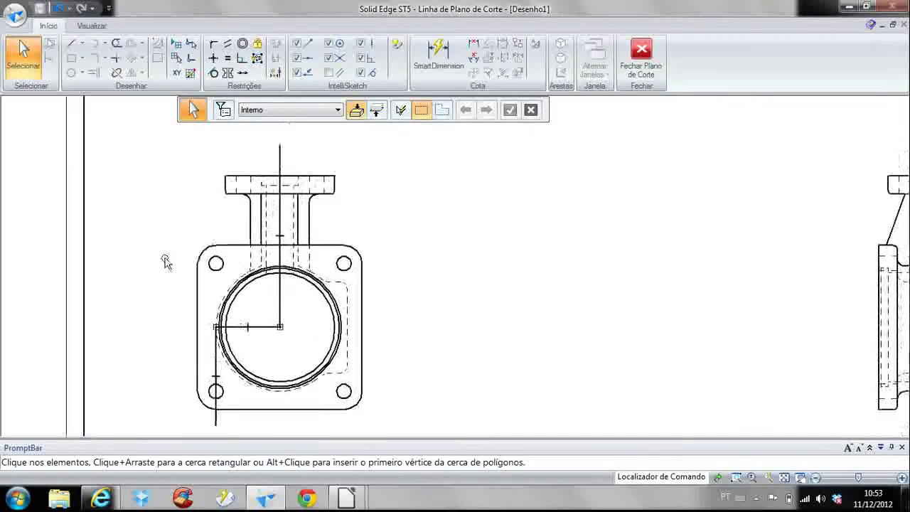
Finish the stepped cutting-plane sketch and set the viewing direction toward the right of the front view.
click(650, 62)
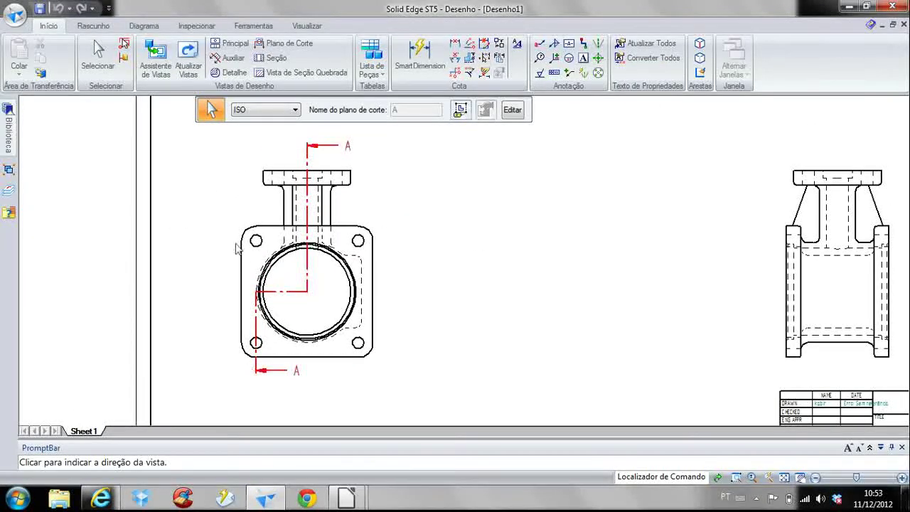
click(495, 226)
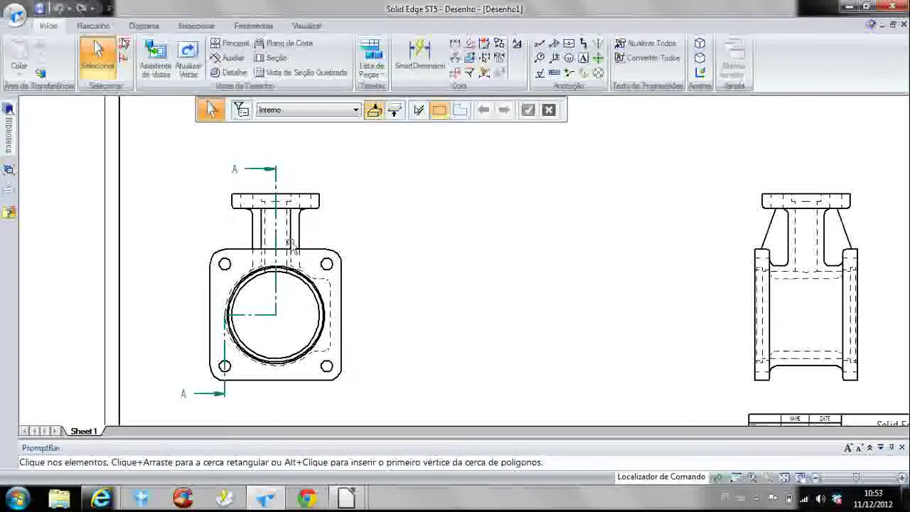
click(277, 241)
click(146, 235)
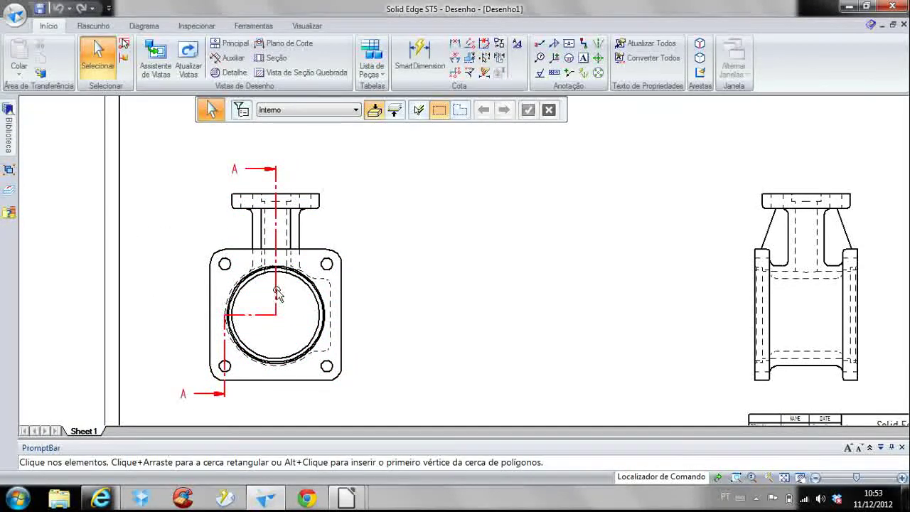
Set the terminator type of cutting plane A to Seta (vazada).
click(268, 175)
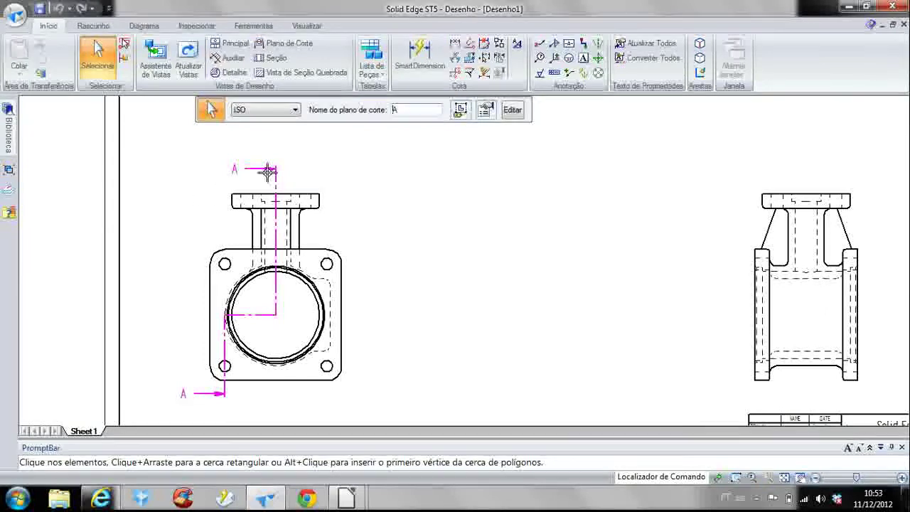
click(485, 109)
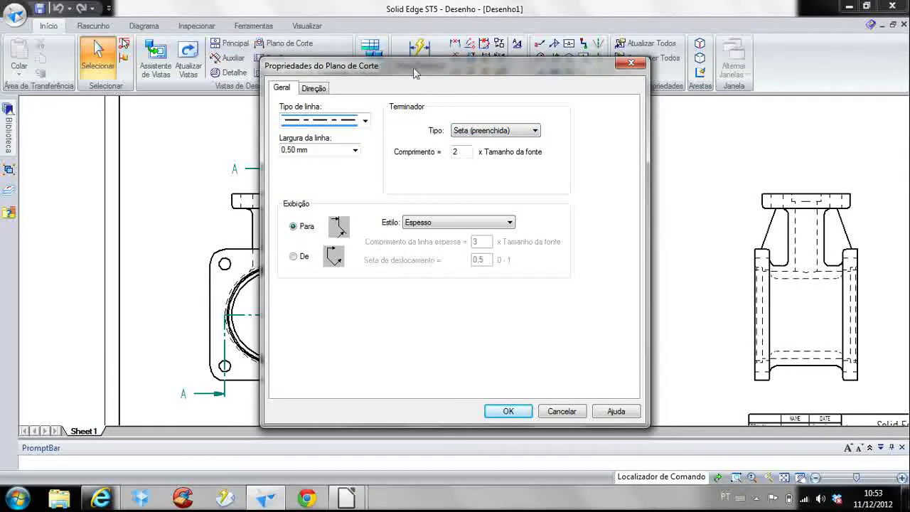
drag(416, 73, 535, 111)
click(601, 169)
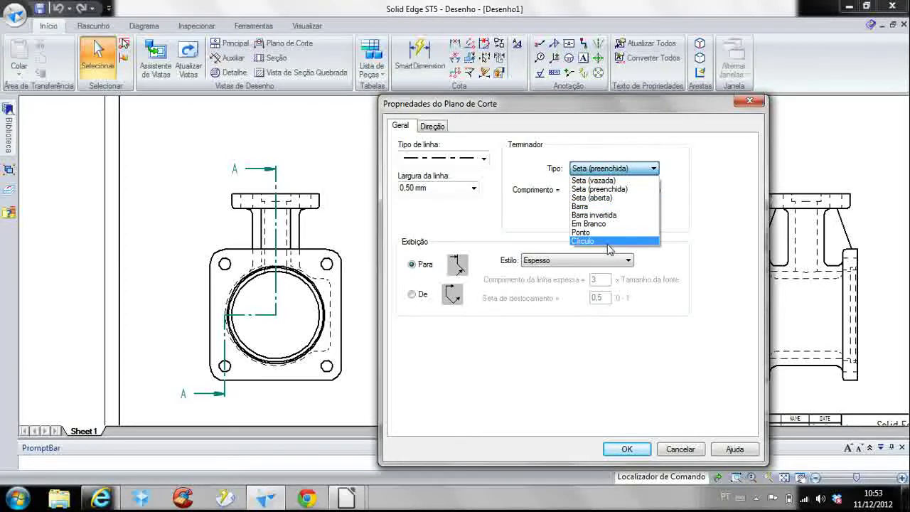
click(629, 182)
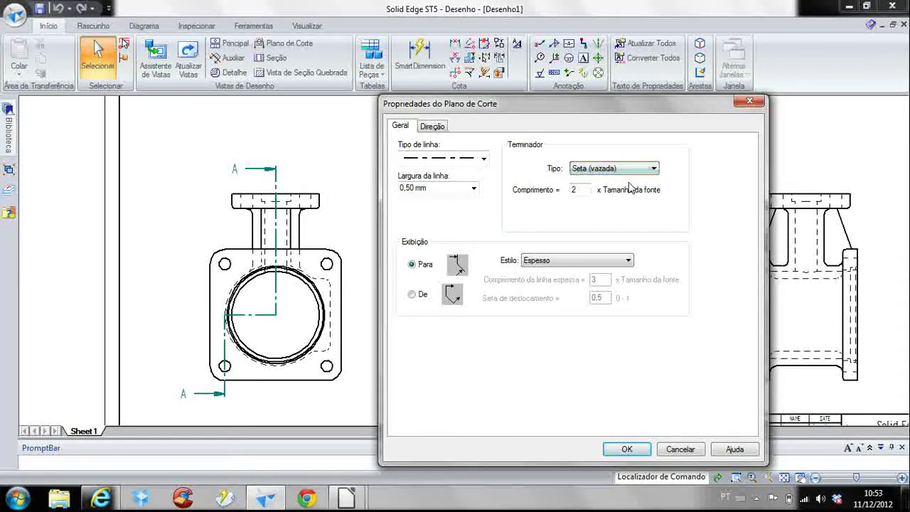
click(626, 450)
scroll(264, 174, up, 5)
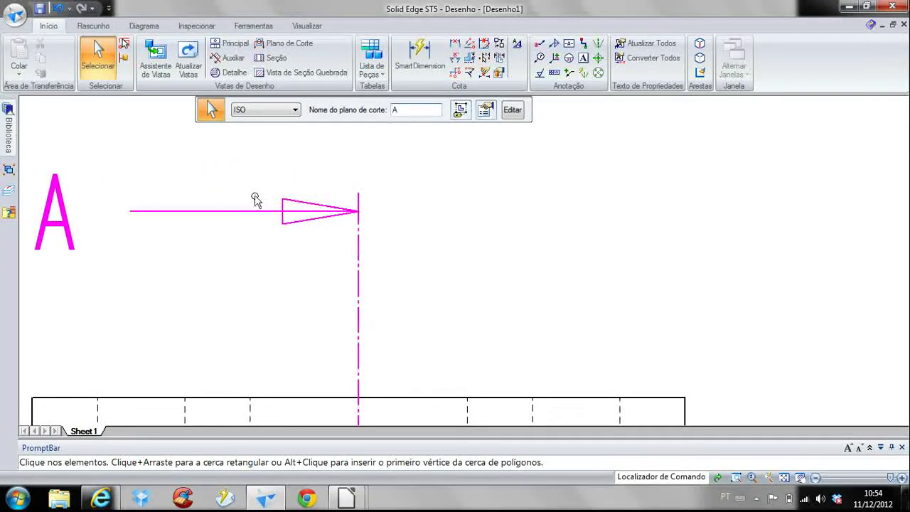
scroll(274, 209, down, 5)
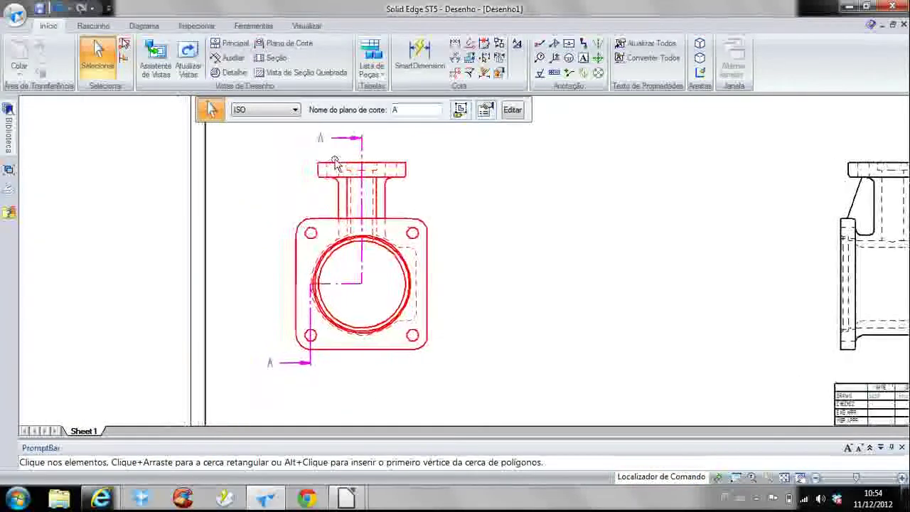
Set the terminator of cutting plane A to Seta (aberta) with a length of 5 x the font size.
click(485, 109)
drag(506, 71, 651, 90)
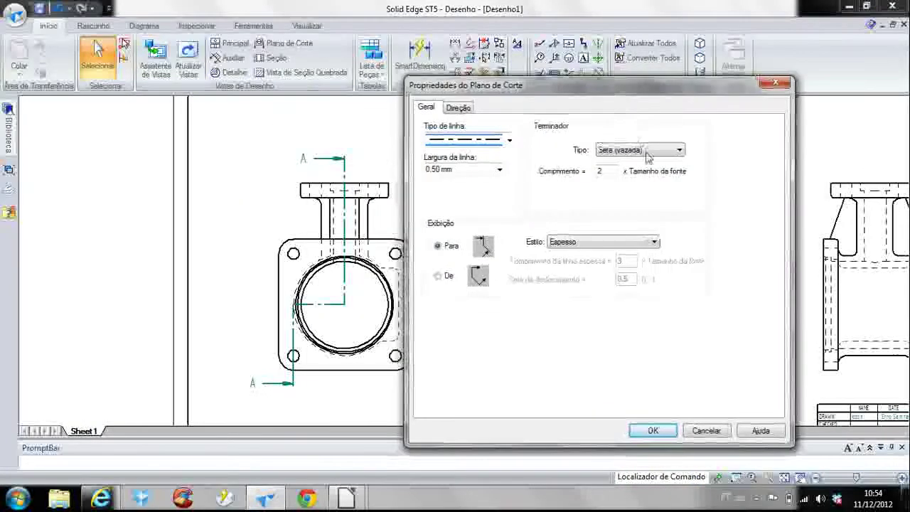
click(649, 150)
click(640, 180)
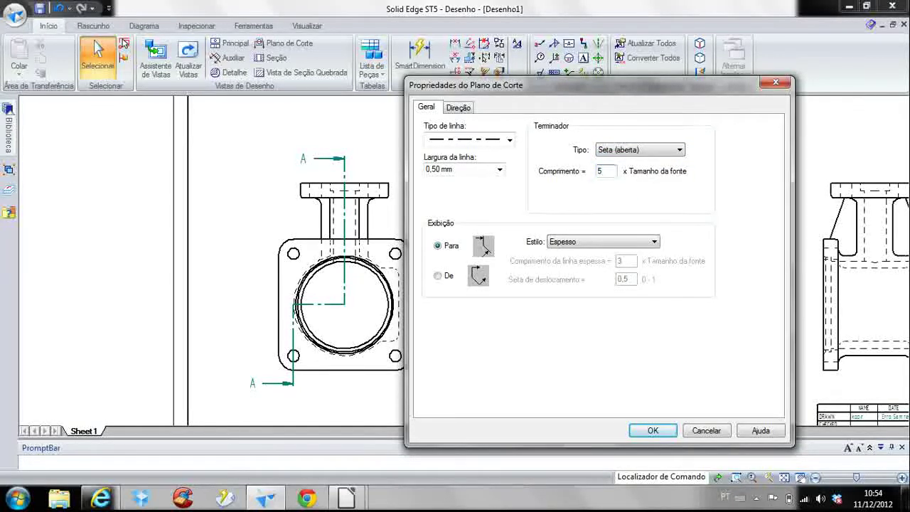
click(651, 431)
scroll(278, 162, up, 5)
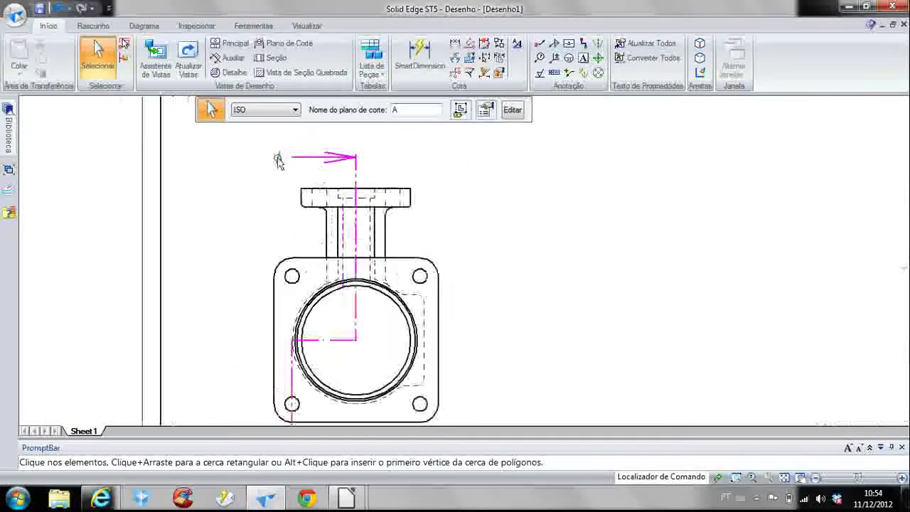
scroll(329, 203, down, 3)
scroll(335, 197, up, 4)
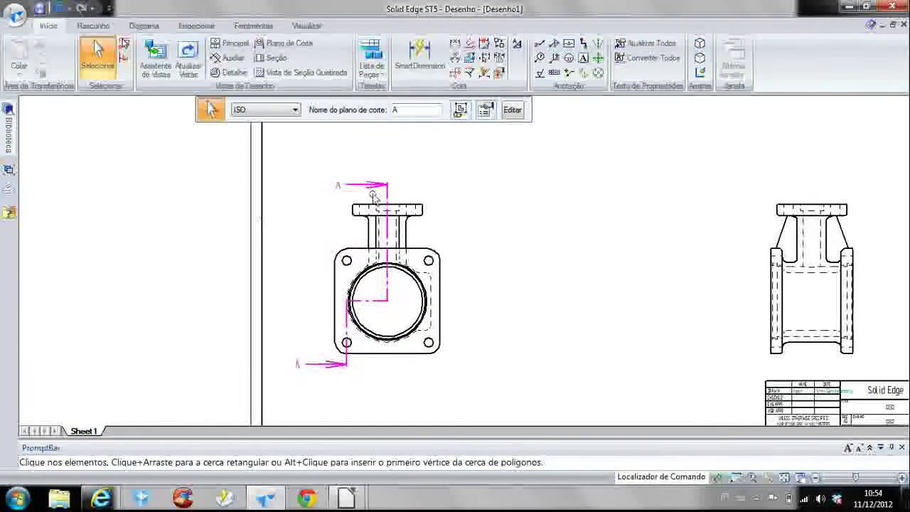
scroll(319, 240, down, 3)
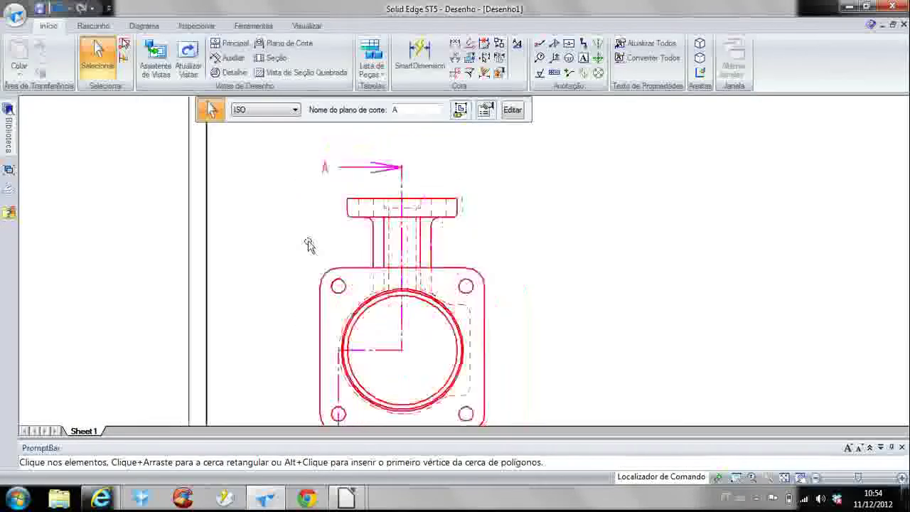
Set the display style of cutting plane A to Espesso/Fino.
click(484, 110)
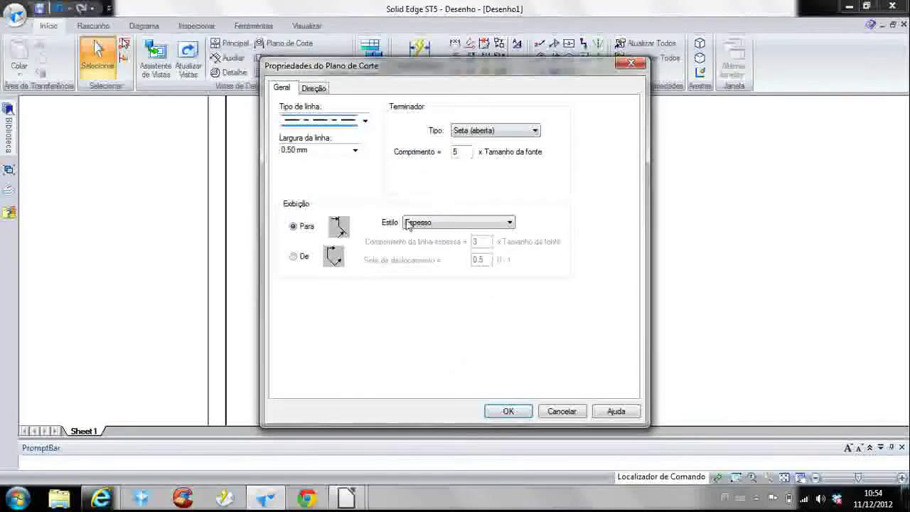
click(436, 225)
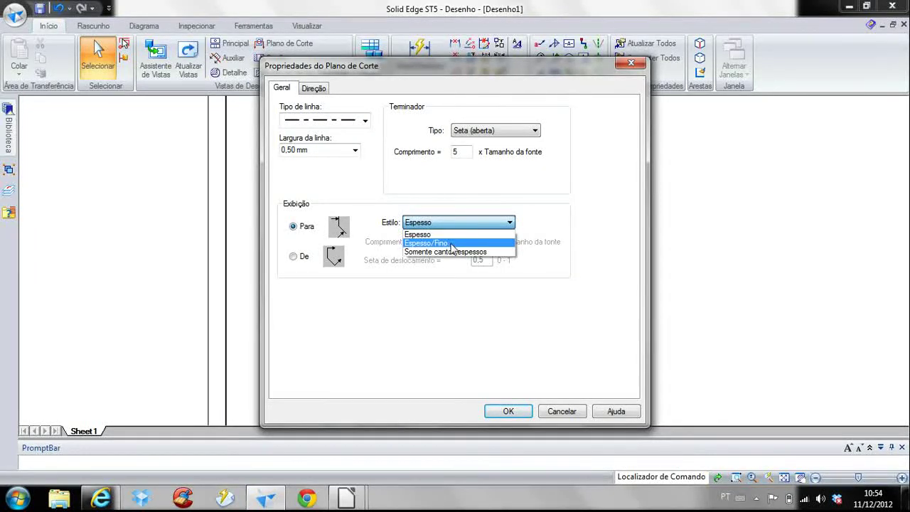
click(452, 244)
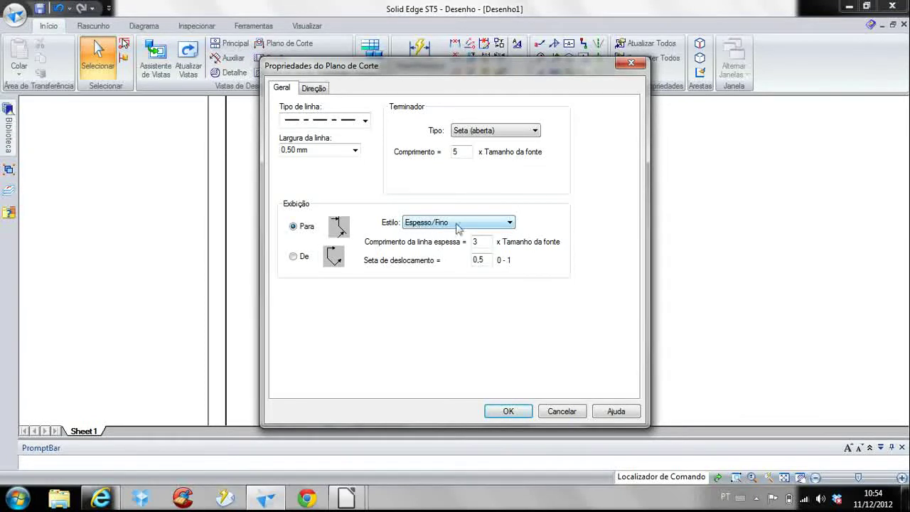
click(503, 415)
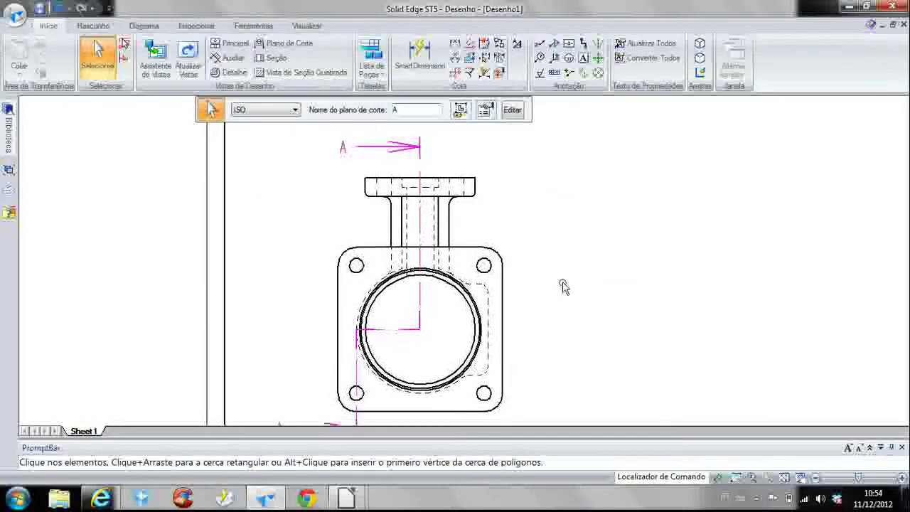
scroll(497, 264, up, 3)
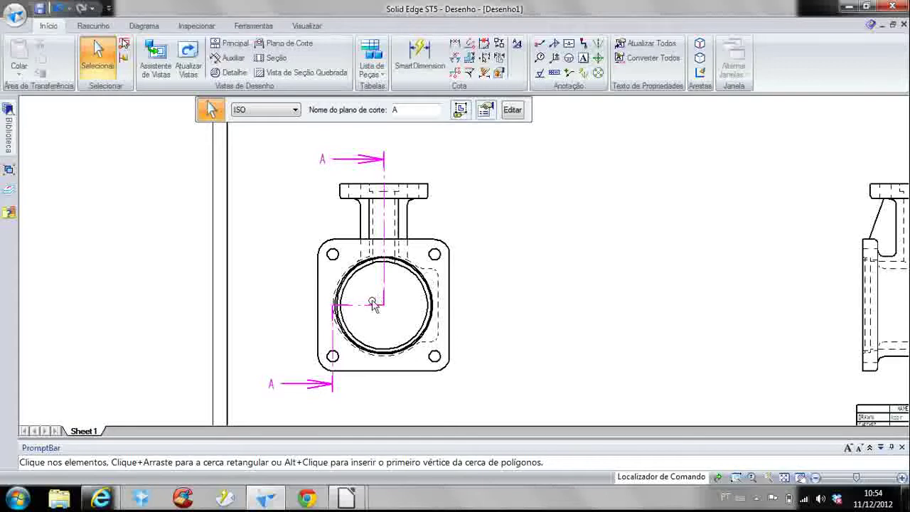
scroll(410, 277, down, 4)
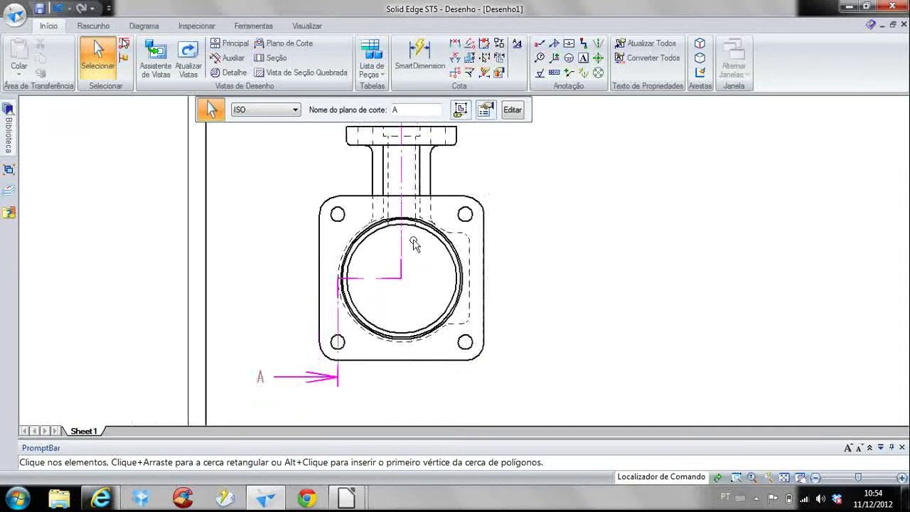
scroll(411, 277, down, 2)
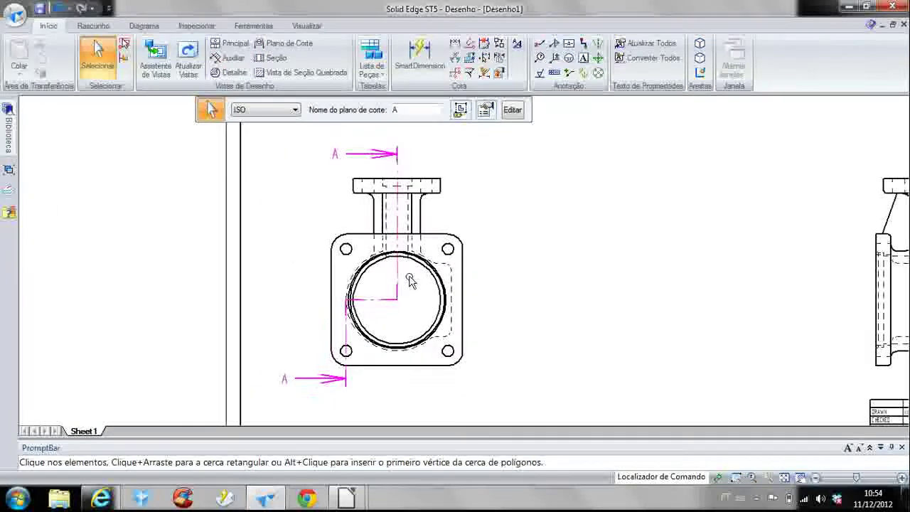
Set the display style of cutting plane A to Somente cantos espessos.
click(485, 109)
drag(458, 75, 584, 71)
click(599, 233)
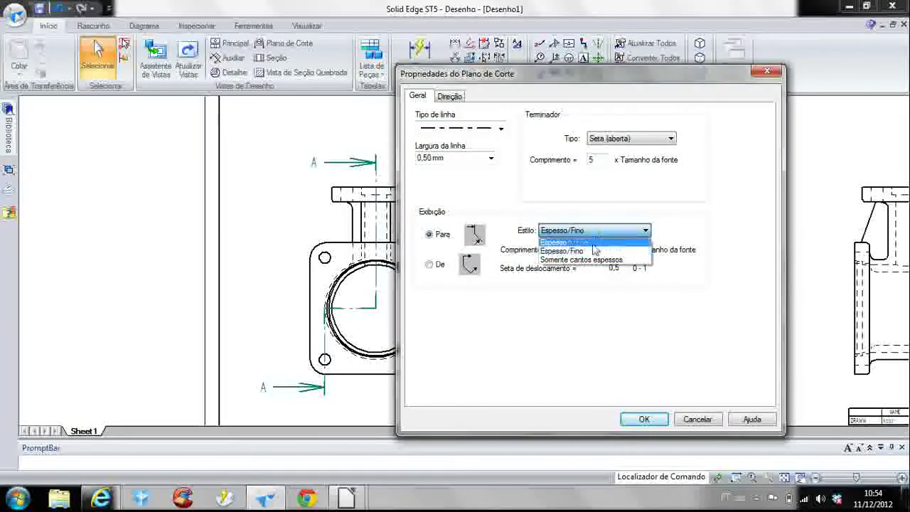
click(597, 260)
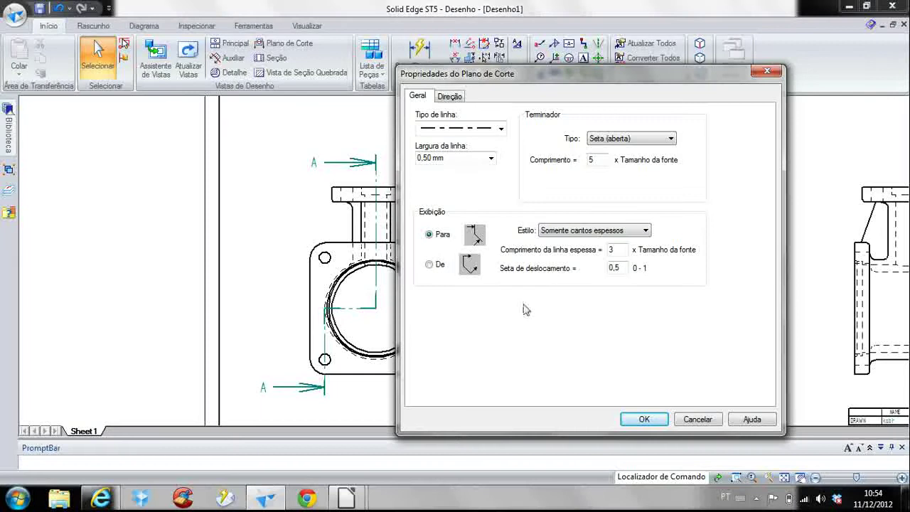
click(643, 419)
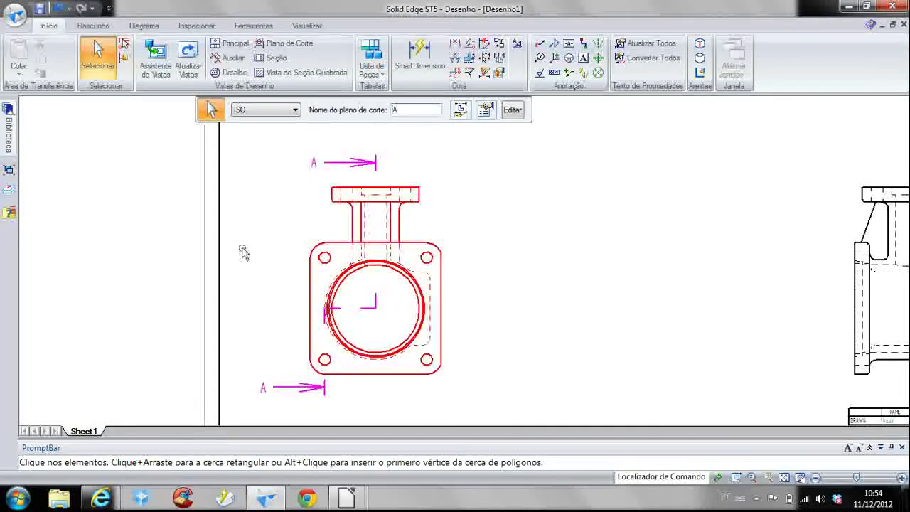
middle_drag(258, 189, 223, 176)
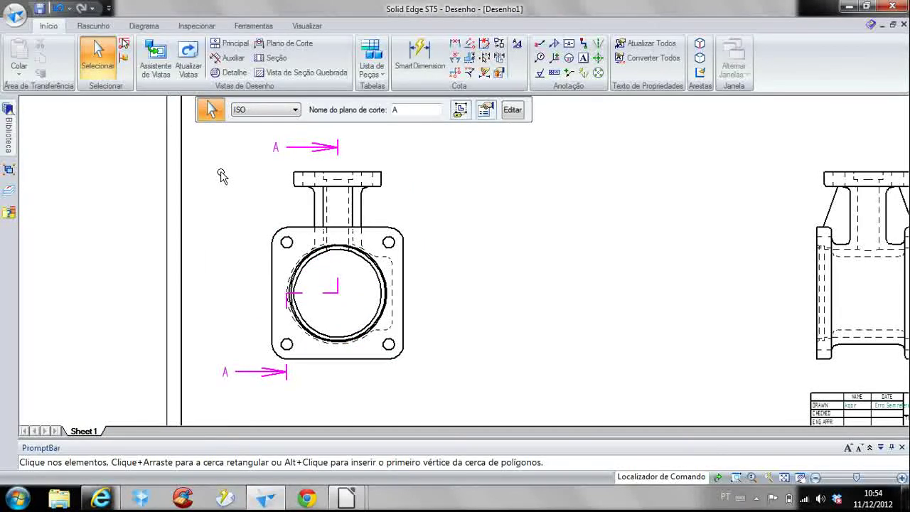
Examine the caption, font and colour settings in the direction properties of cutting plane A.
click(485, 111)
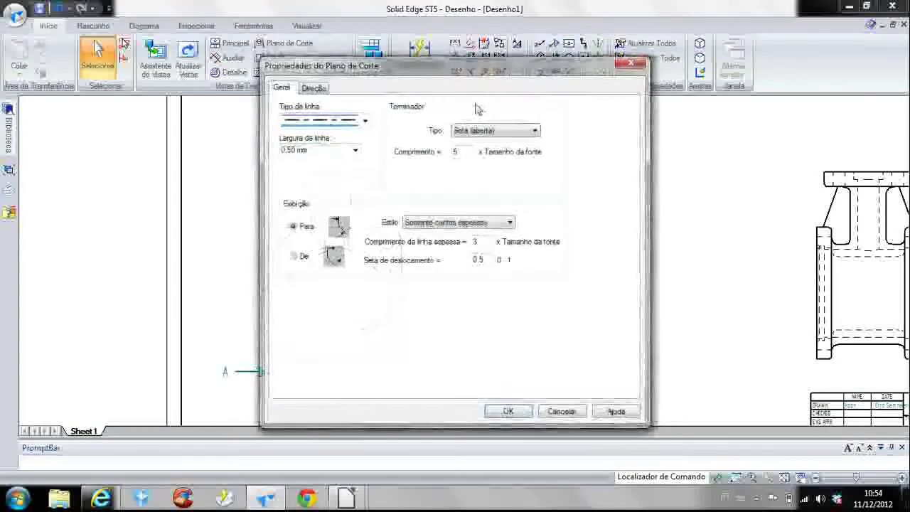
drag(404, 80, 538, 82)
click(470, 93)
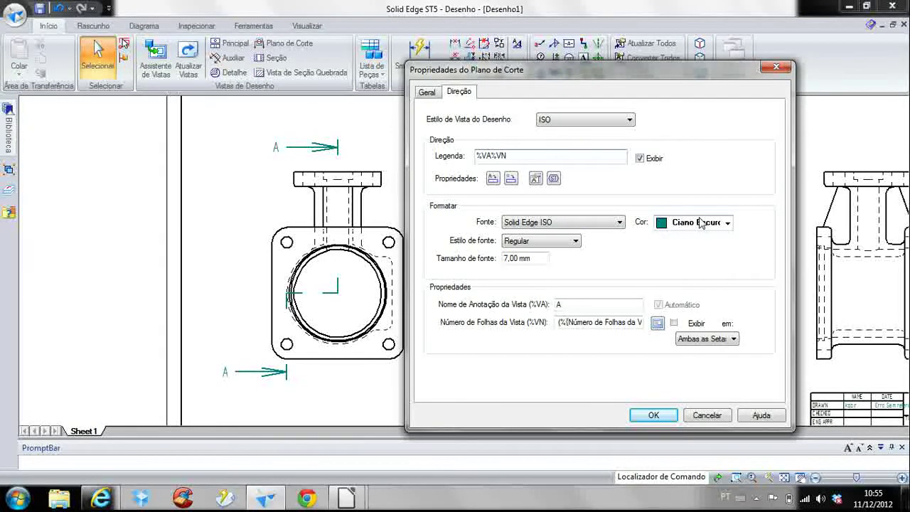
click(652, 415)
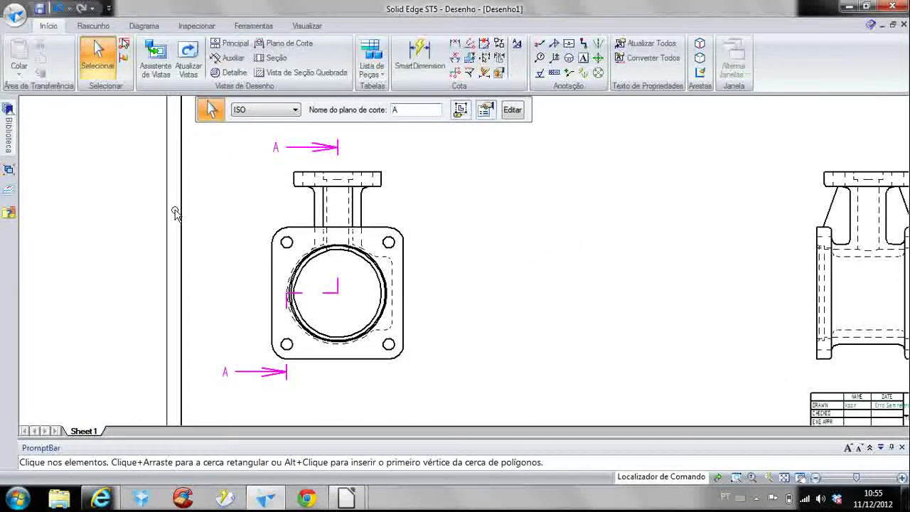
Create a section view from cutting plane A and place it just beside the front view, toward the side view.
mouse_move(185, 223)
middle_down()
mouse_move(212, 253)
mouse_move(206, 215)
middle_up()
scroll(212, 253, down, 1)
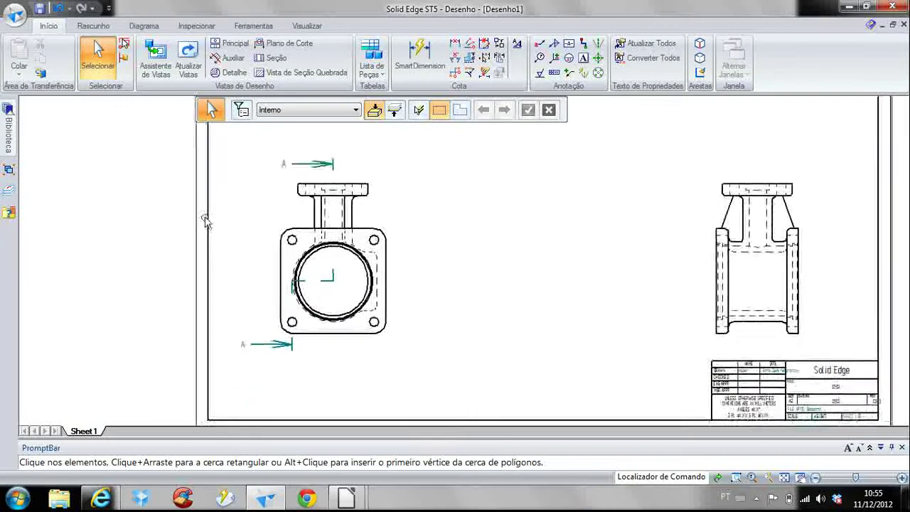
click(270, 60)
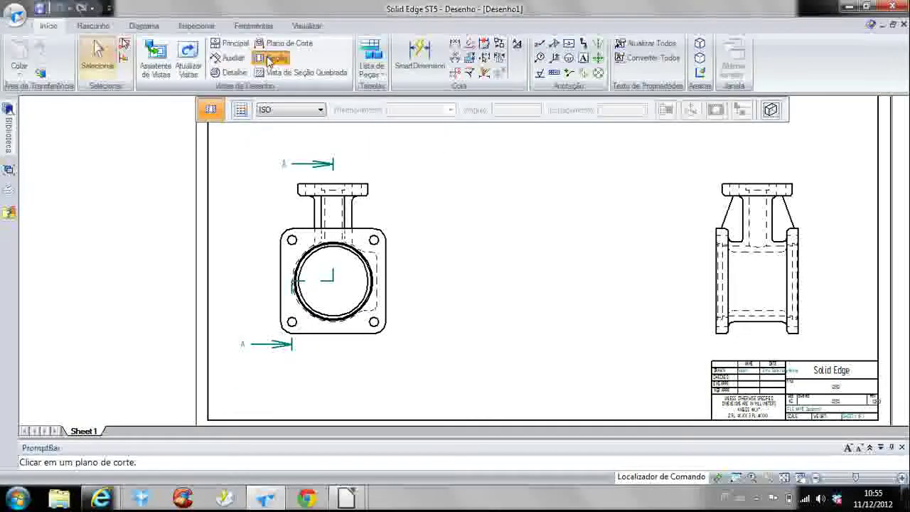
click(332, 163)
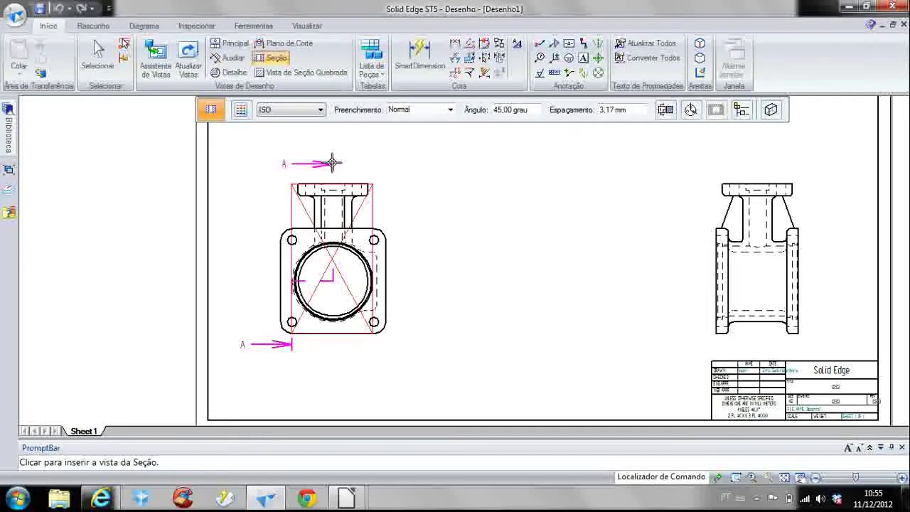
click(459, 162)
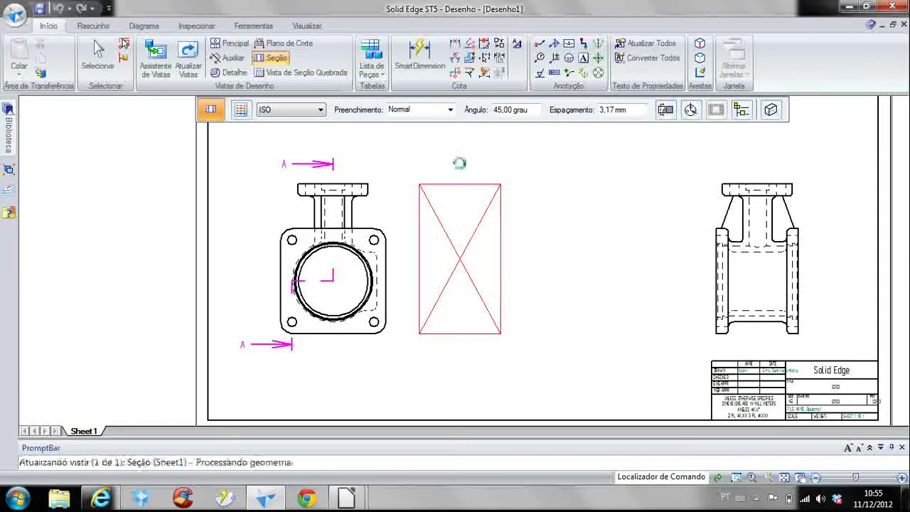
right_click(620, 219)
click(597, 195)
scroll(510, 284, up, 4)
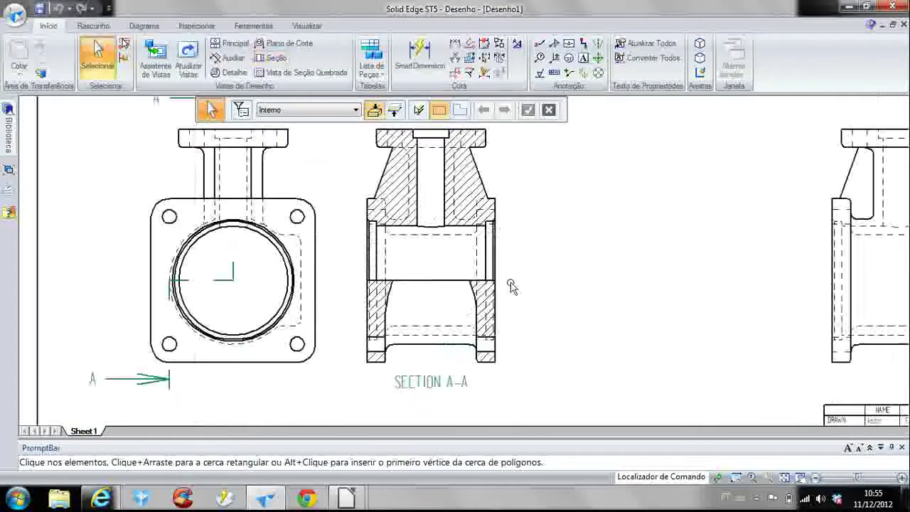
Examine the hatched areas of section view A-A and compare them with the stepped cutting plane on the front view.
scroll(486, 265, down, 2)
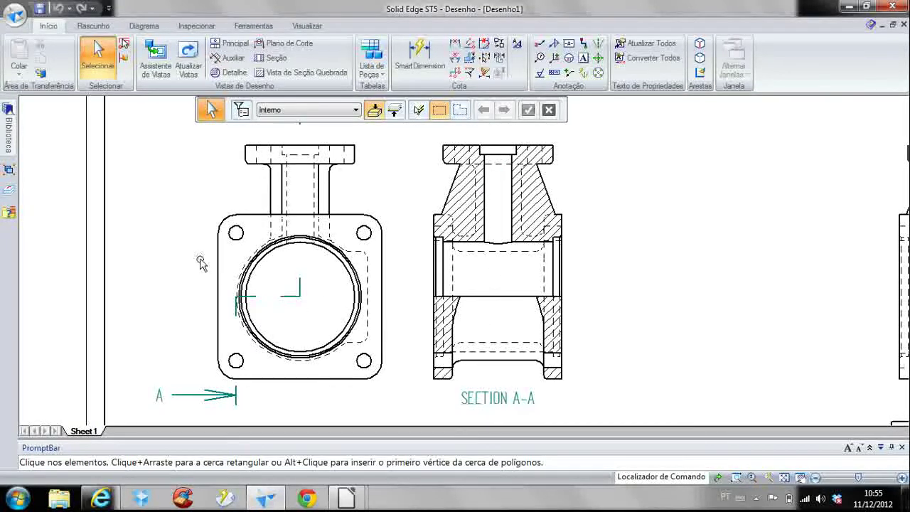
scroll(293, 273, down, 2)
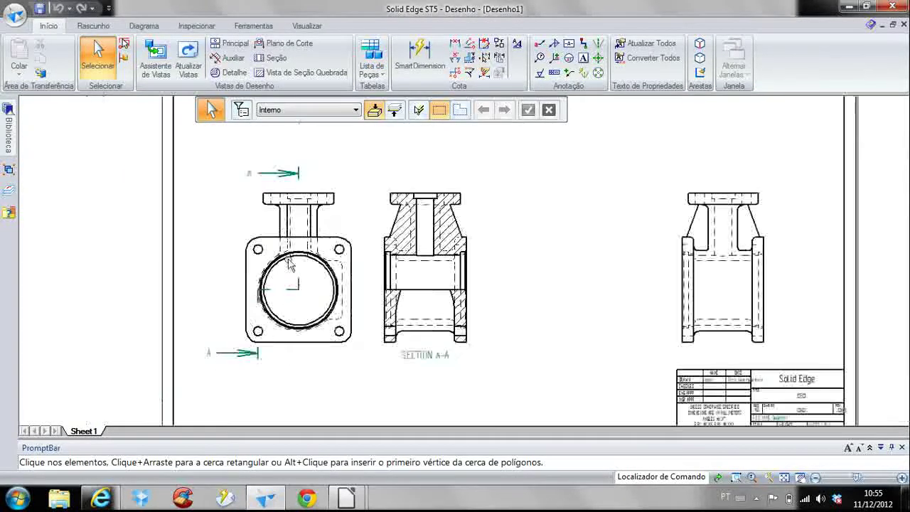
click(285, 173)
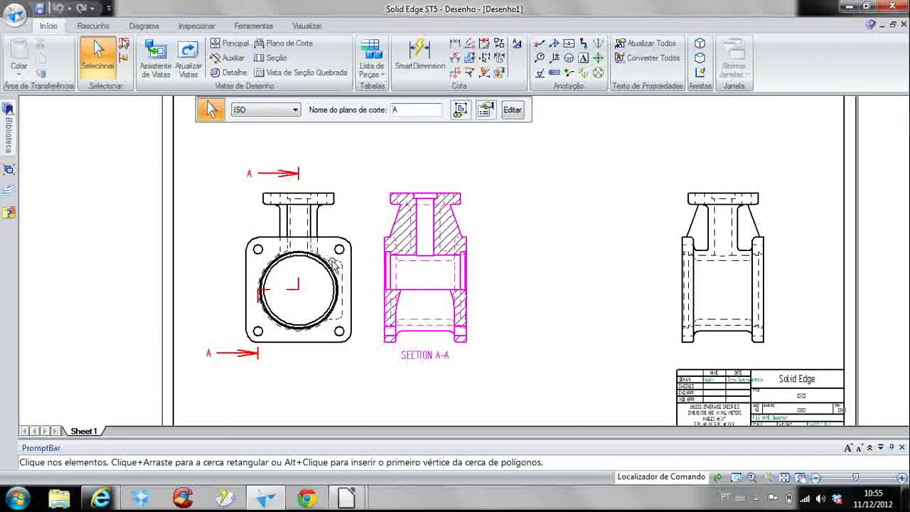
click(560, 219)
scroll(519, 317, up, 1)
middle_drag(517, 318, 560, 298)
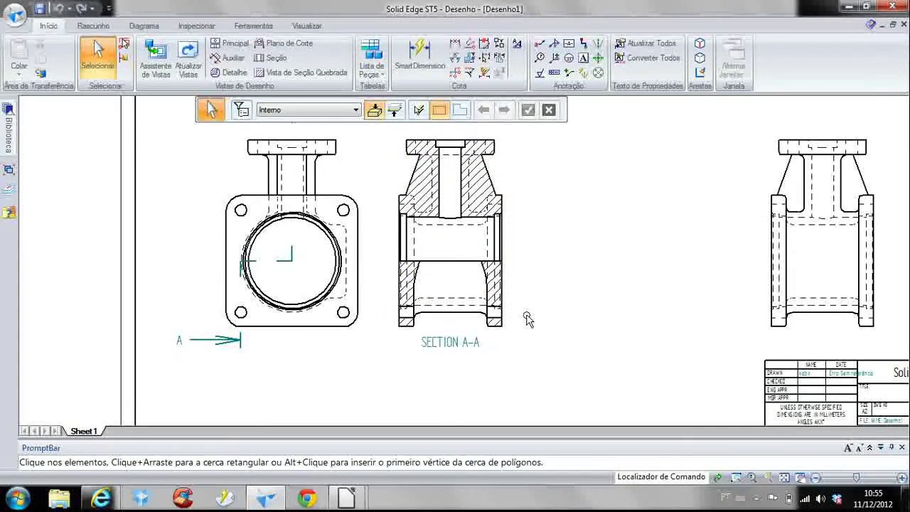
middle_drag(526, 318, 461, 340)
mouse_move(471, 298)
middle_down()
mouse_move(467, 289)
mouse_move(594, 285)
middle_up()
scroll(493, 305, up, 3)
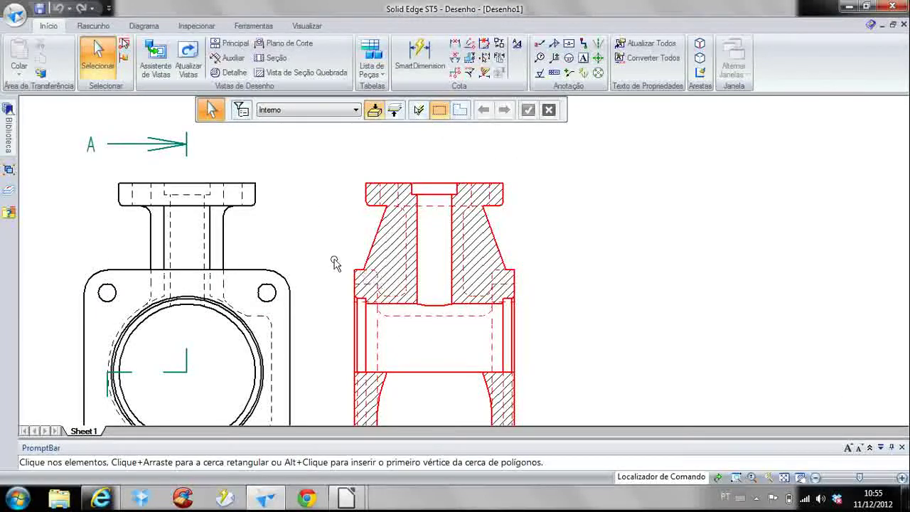
scroll(330, 235, down, 3)
Try to create a second section view from cutting plane A.
click(277, 58)
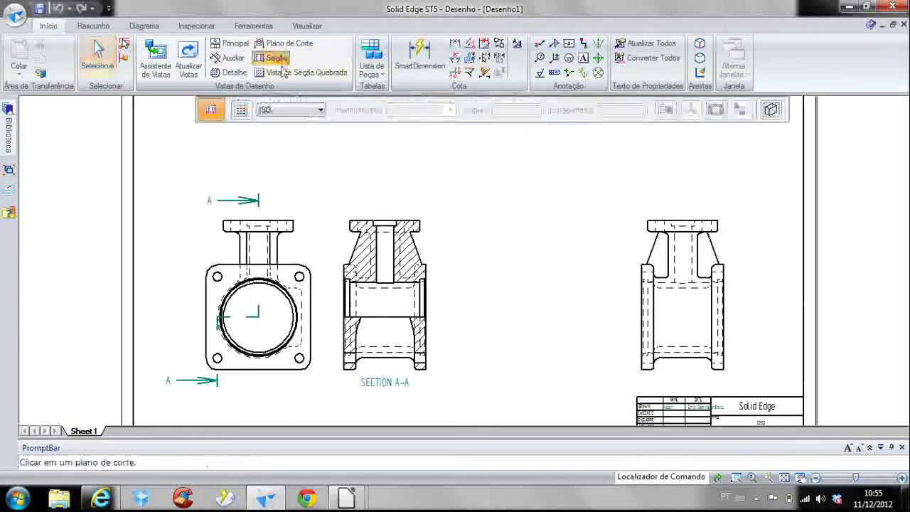
click(250, 203)
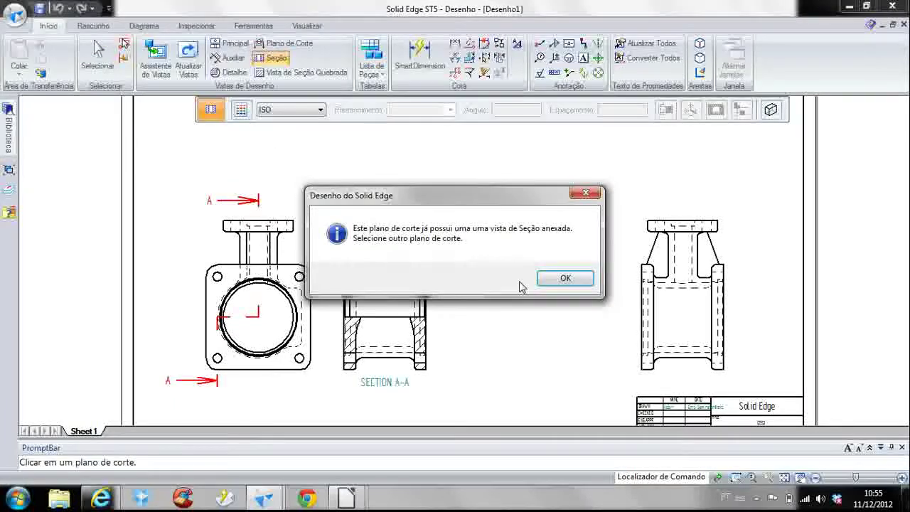
click(555, 281)
right_click(545, 279)
click(520, 249)
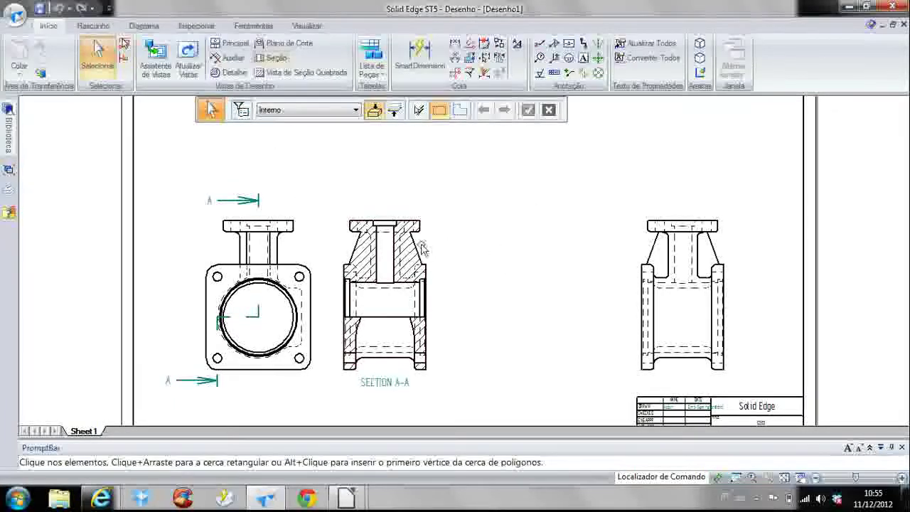
Delete the full section view A-A from the sheet.
click(416, 245)
key(Delete)
key(Return)
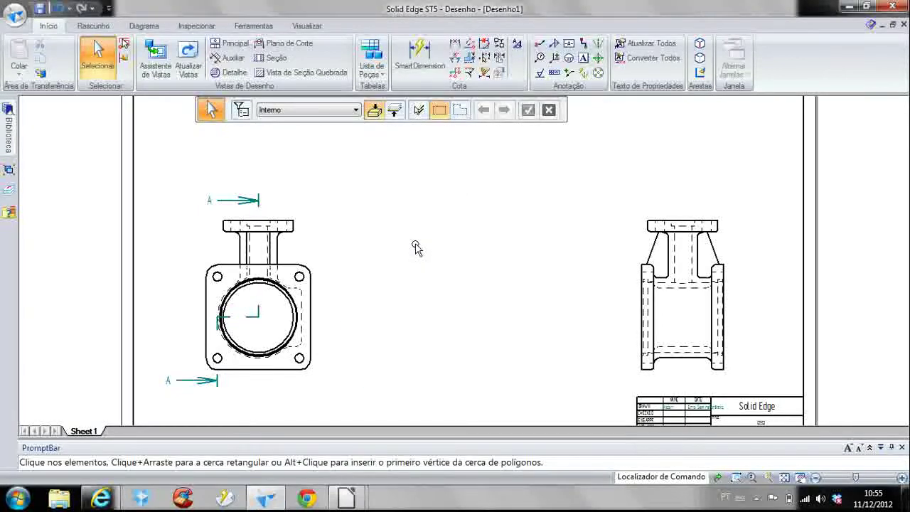
Create a section view from cutting plane A with the Somente Seção option, placed between the front and side views.
click(274, 58)
click(251, 201)
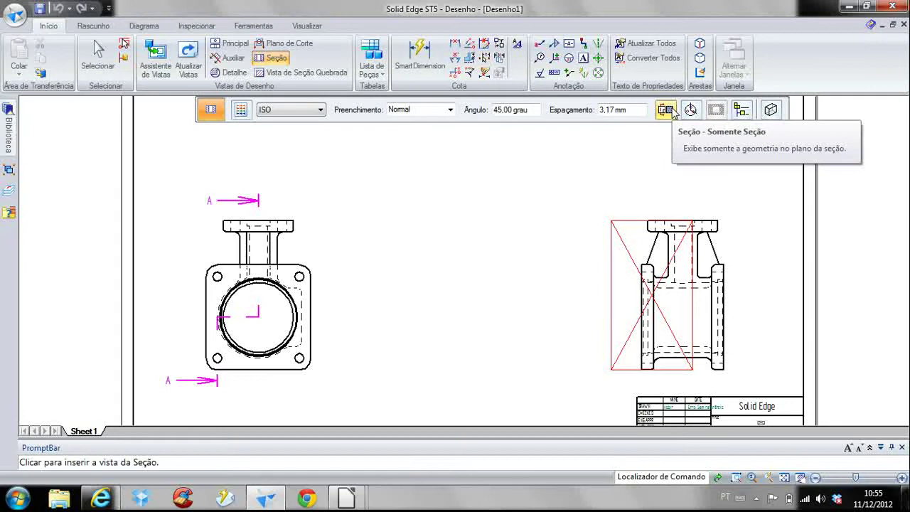
click(666, 110)
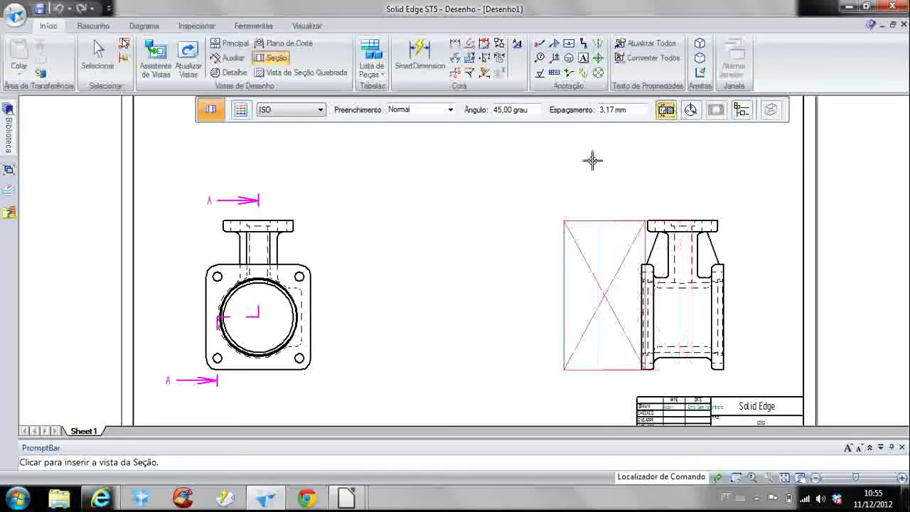
right_click(455, 211)
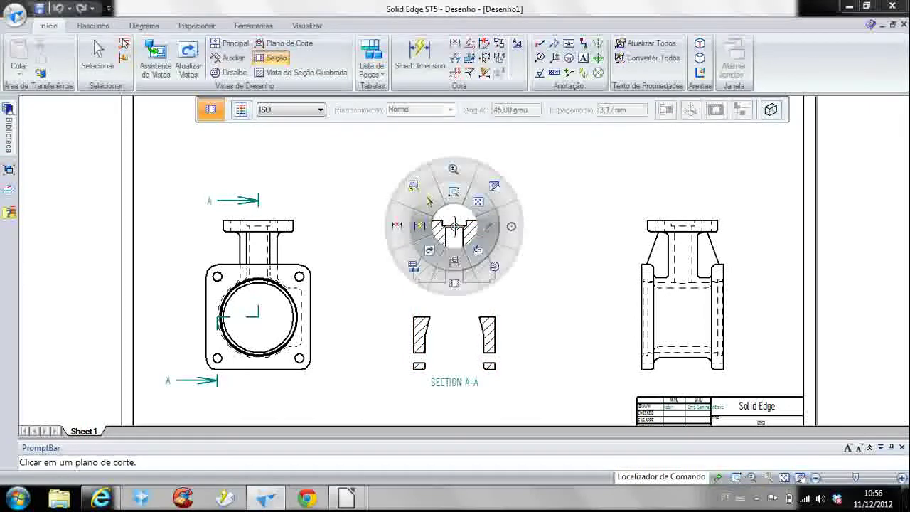
Move the section-only view A-A slightly closer to the front view and inspect its cut geometry.
scroll(437, 244, up, 4)
scroll(365, 172, down, 2)
middle_drag(346, 203, 375, 195)
drag(376, 195, 352, 192)
scroll(512, 203, down, 3)
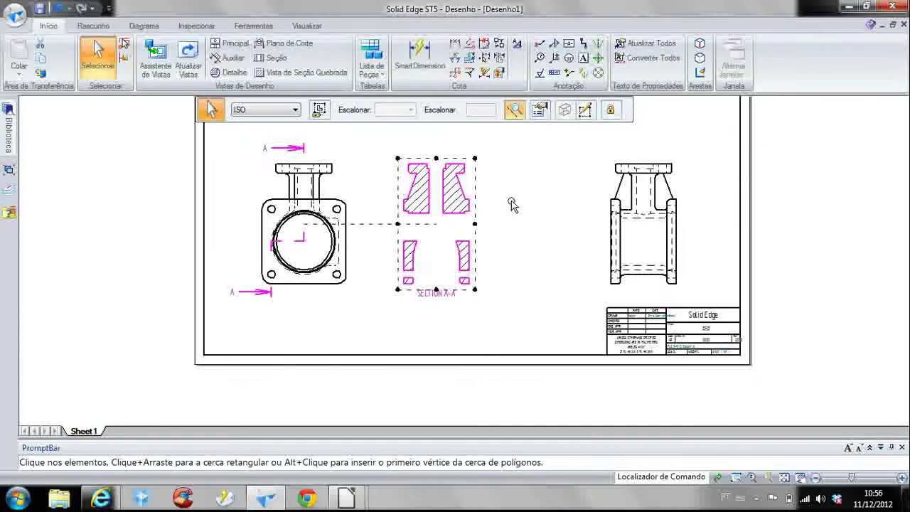
scroll(391, 213, up, 3)
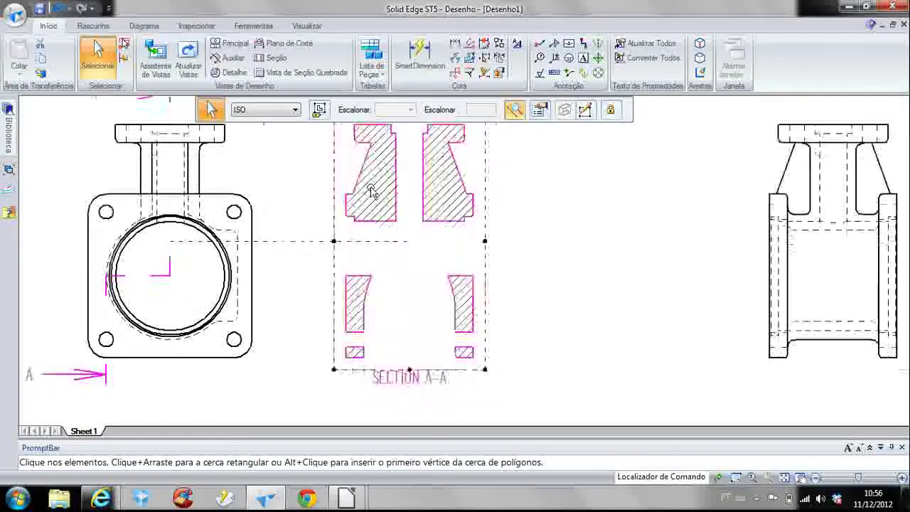
scroll(540, 227, down, 3)
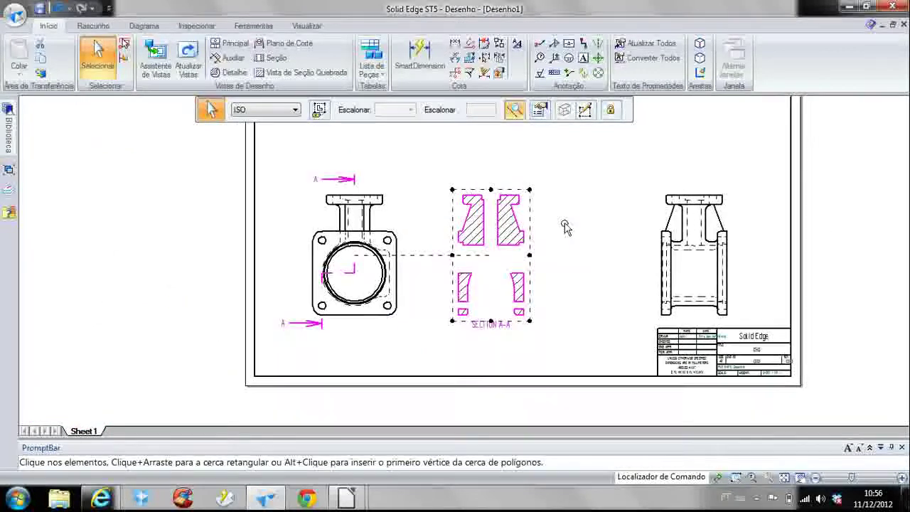
Delete the section-only view A-A and confirm its removal.
middle_drag(481, 232, 424, 265)
key(Delete)
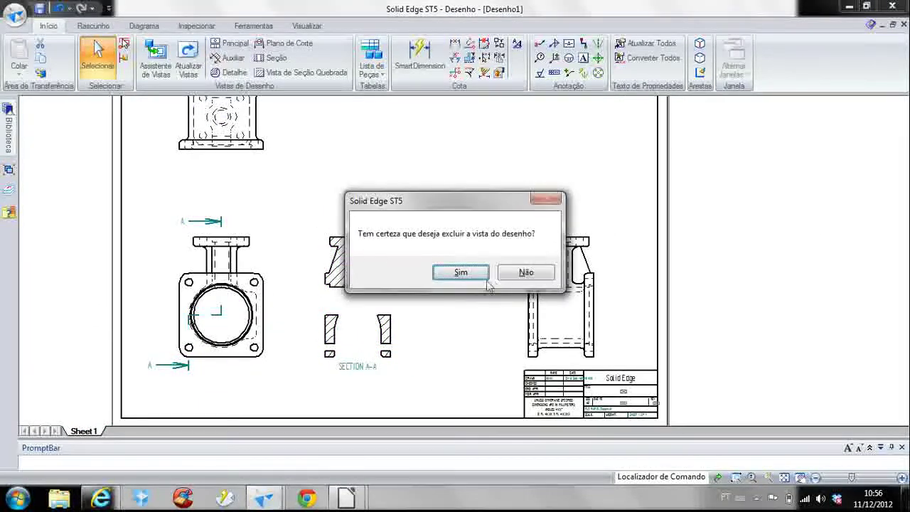
click(485, 276)
Create a full section view from cutting plane A without the Somente Seção option, placed between the front and side views.
click(273, 58)
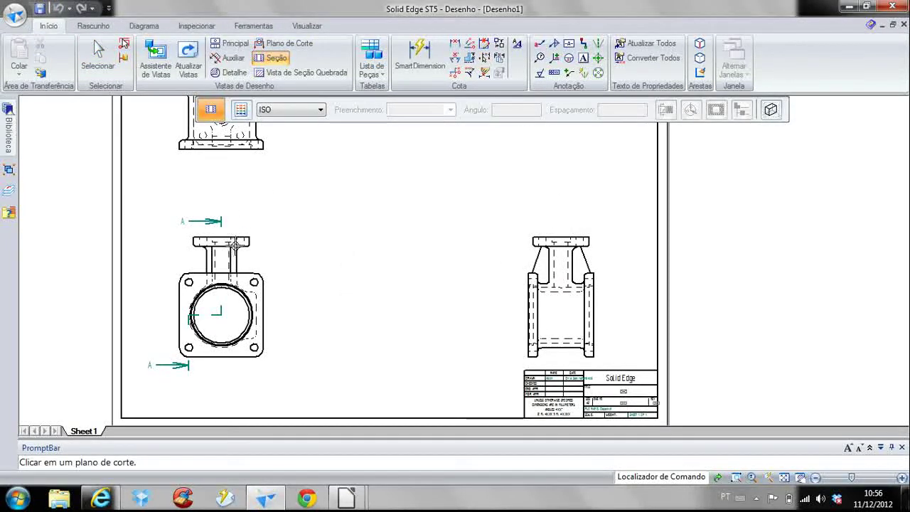
click(234, 237)
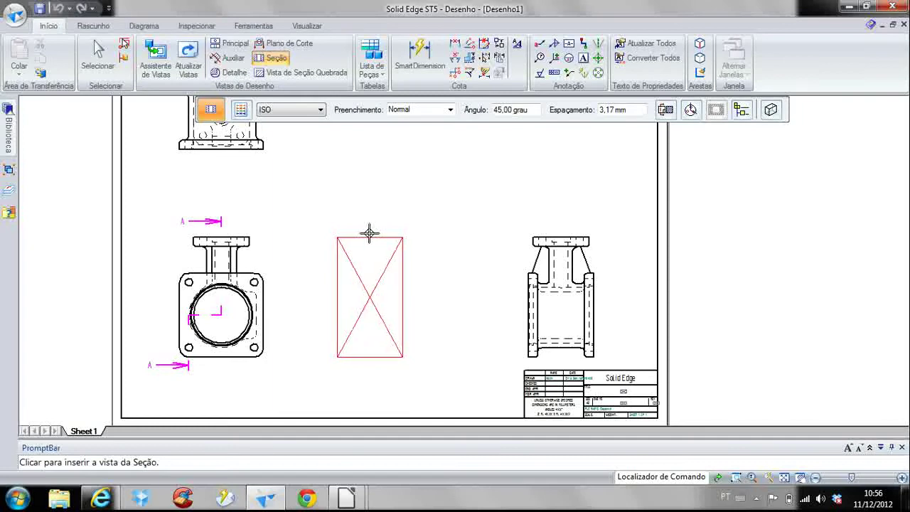
click(361, 233)
right_click(416, 209)
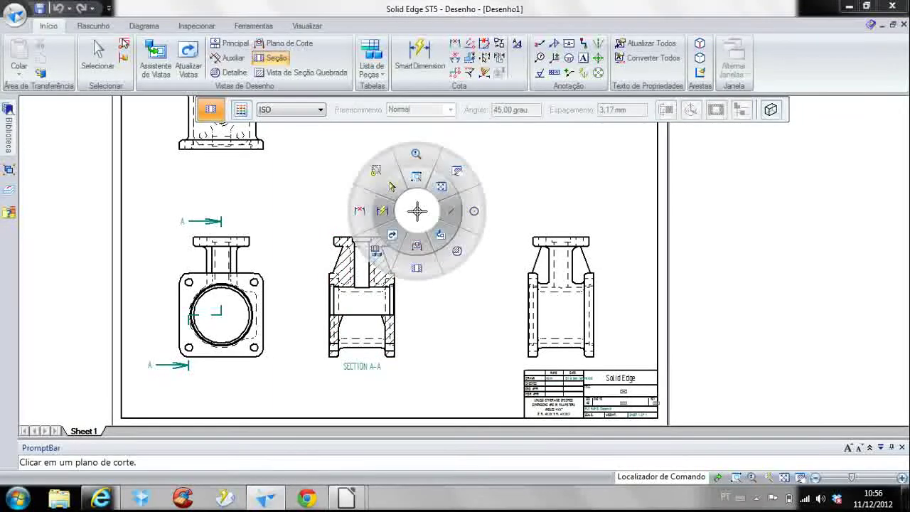
click(393, 241)
Dimension the overall height of section view A-A with SmartDimension, placing the dimension on the side facing the side view.
scroll(393, 241, up, 4)
scroll(384, 277, down, 2)
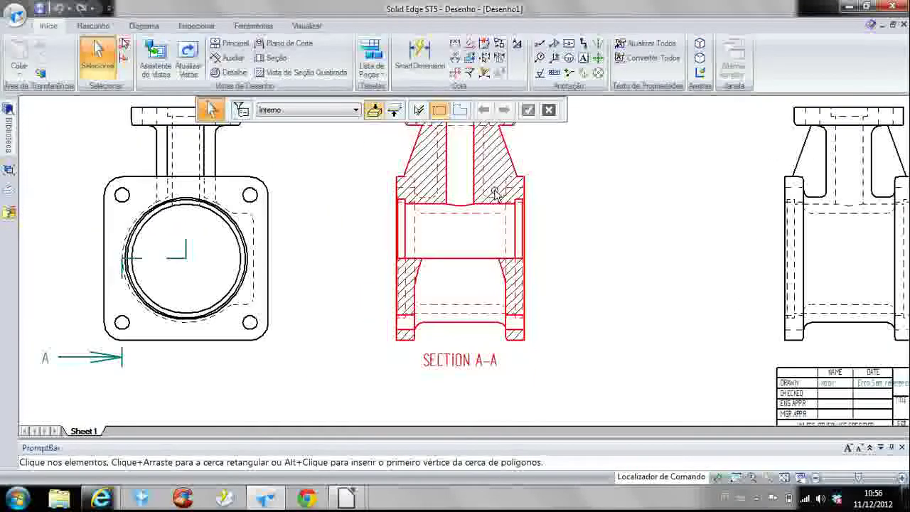
middle_drag(469, 209, 438, 239)
right_click(636, 169)
click(604, 165)
click(423, 267)
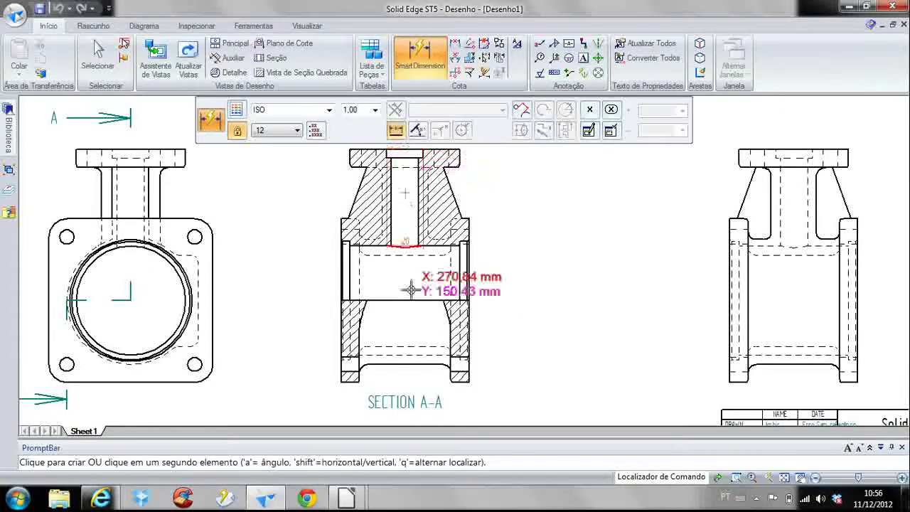
click(455, 379)
click(516, 320)
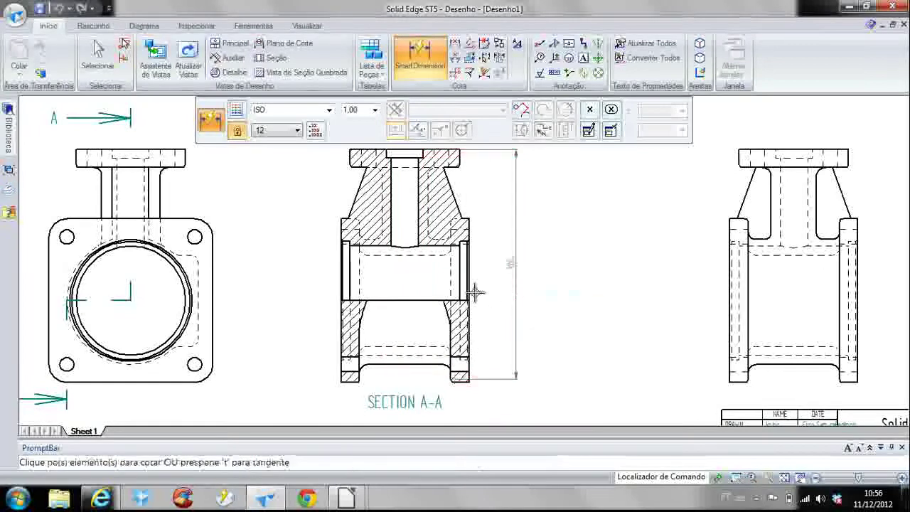
Dimension the overall width of section view A-A between its outer flange faces, placing the dimension below the view.
click(467, 275)
click(471, 275)
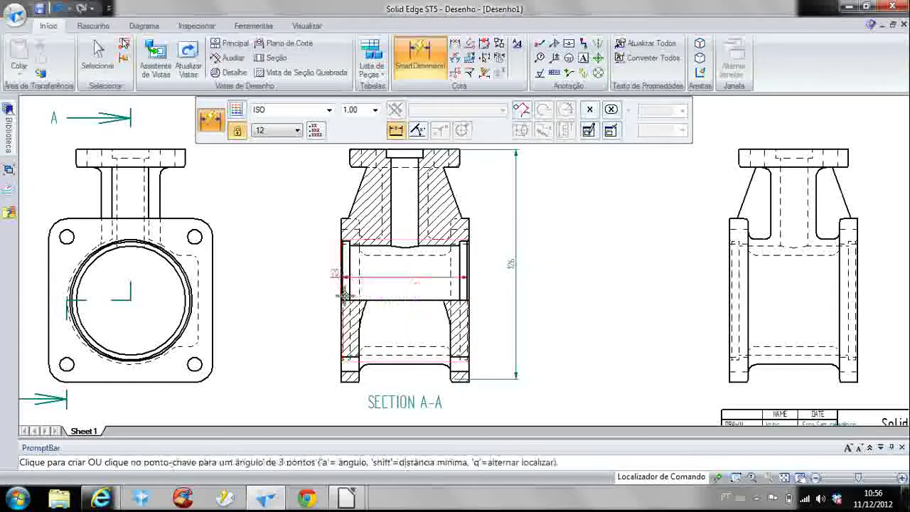
scroll(403, 355, down, 2)
key(Escape)
key(Escape)
scroll(550, 207, up, 1)
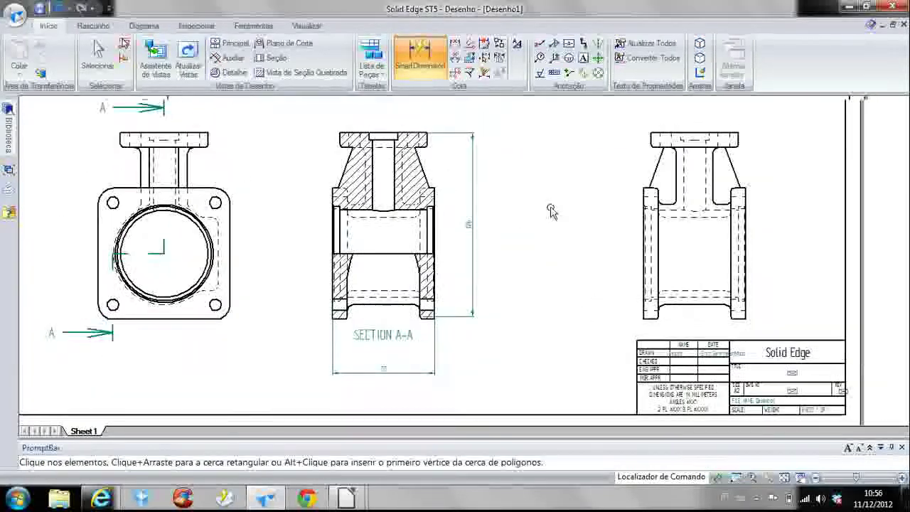
scroll(522, 251, down, 3)
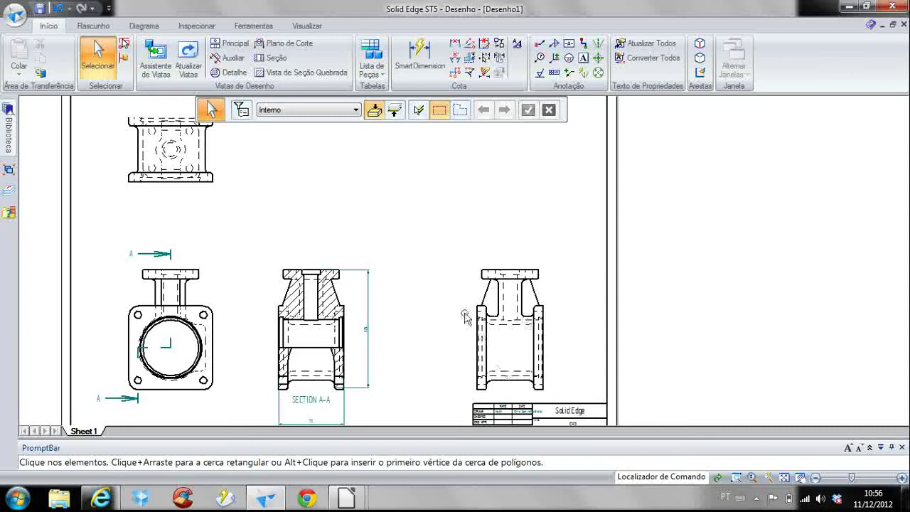
Sketch a closed freeform curve around the upper bore and adjacent flange of the side view as its broken-out section profile, and finish the profile.
click(302, 71)
click(502, 273)
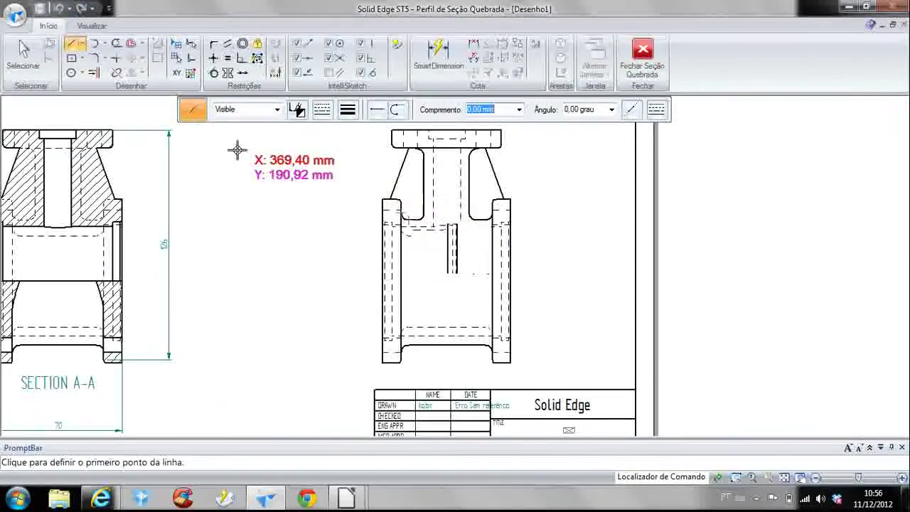
click(81, 44)
click(92, 74)
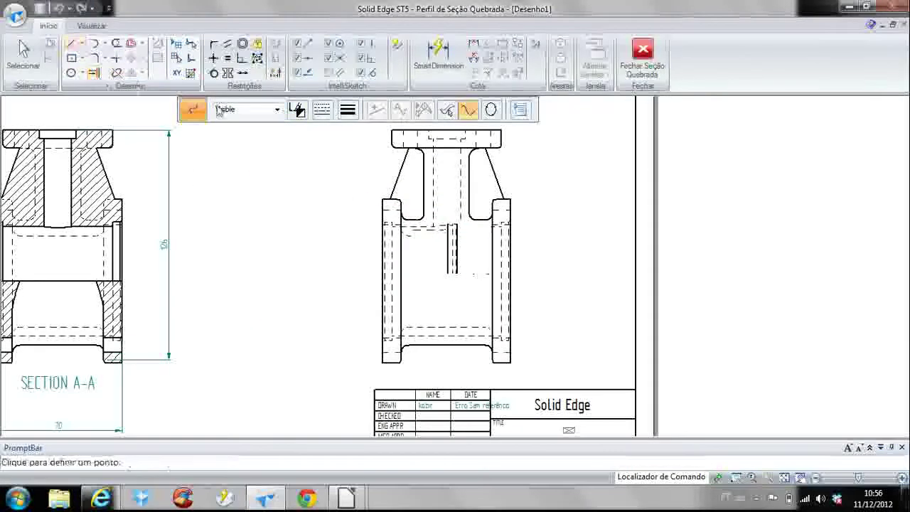
click(491, 109)
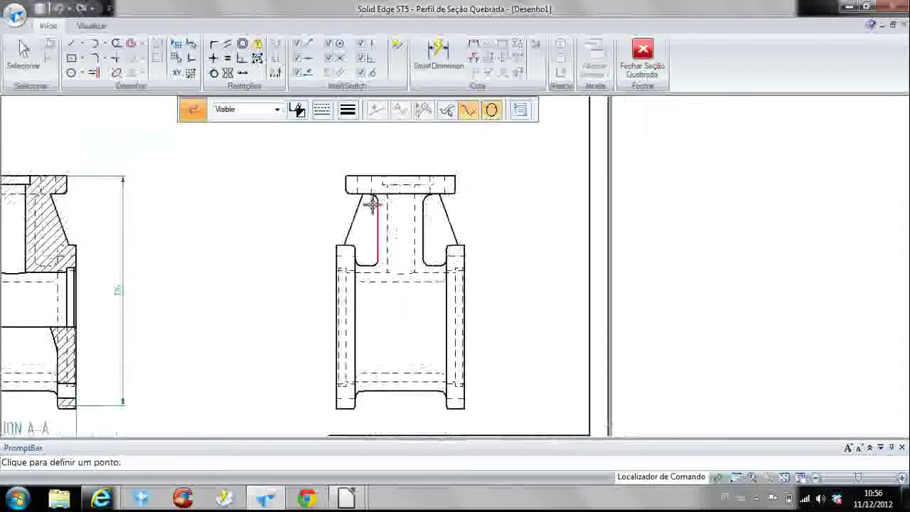
click(372, 150)
click(408, 237)
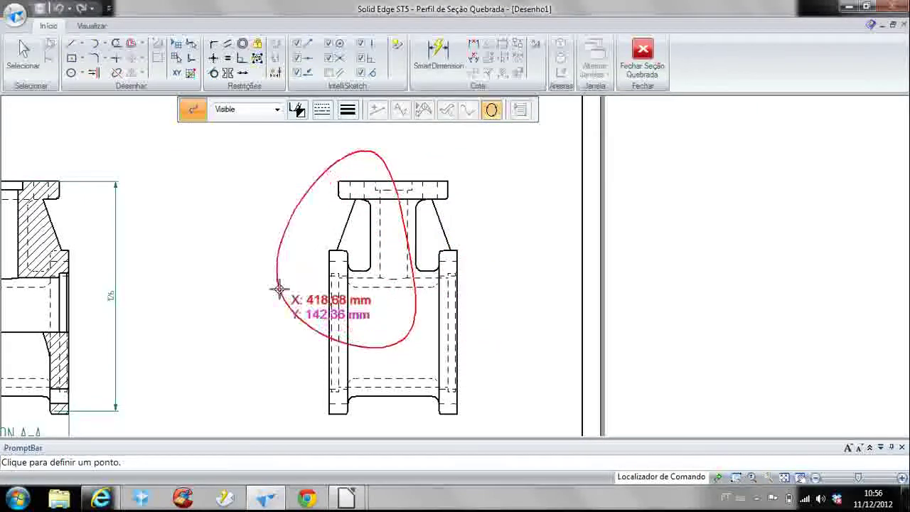
click(276, 246)
right_click(259, 266)
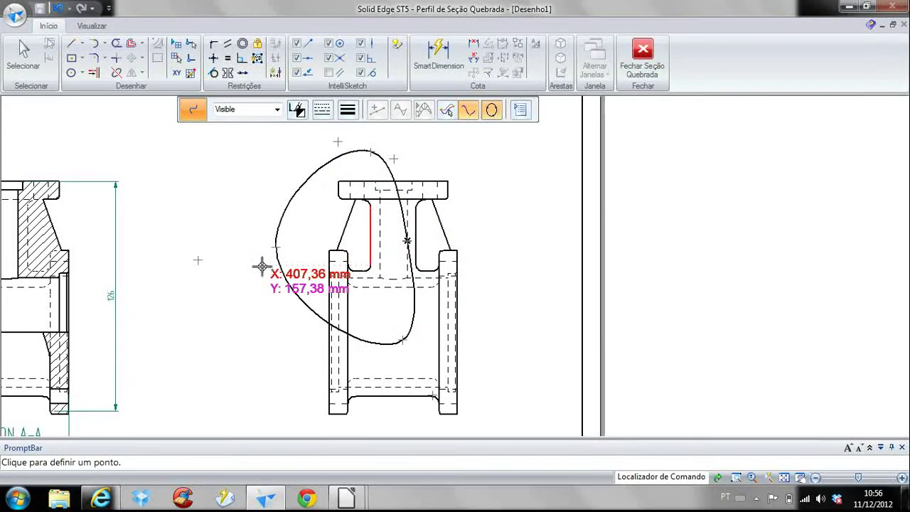
click(642, 53)
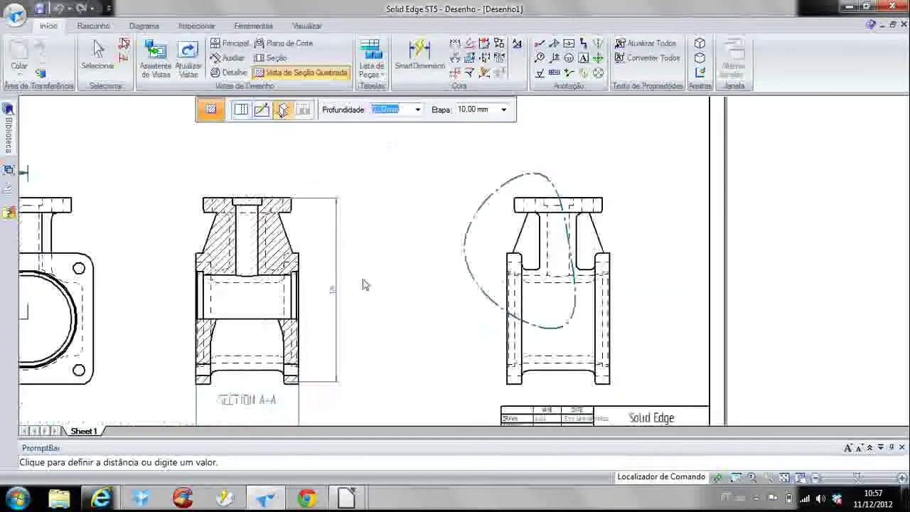
Set the broken-out section depth to the centre of the front view's large bore, 45 mm, and apply the cut to the side view.
middle_drag(228, 250, 391, 254)
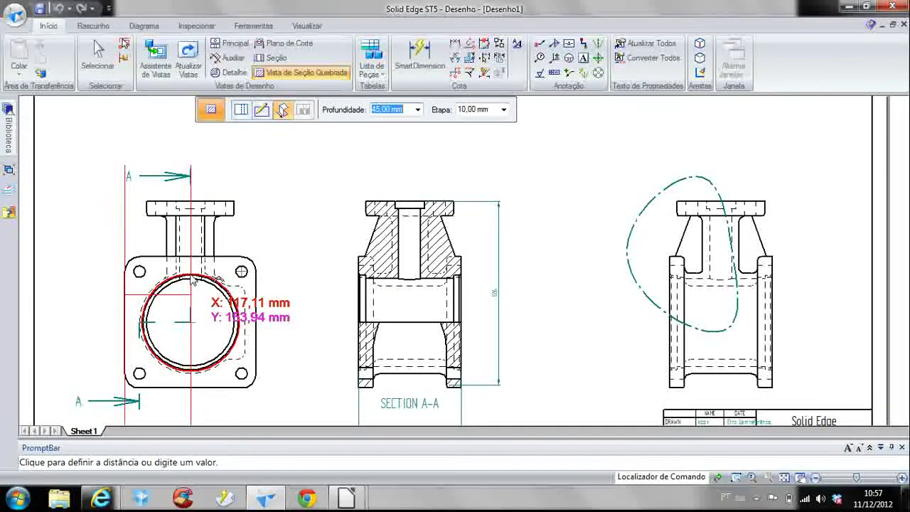
click(192, 282)
click(668, 270)
middle_drag(558, 258, 395, 210)
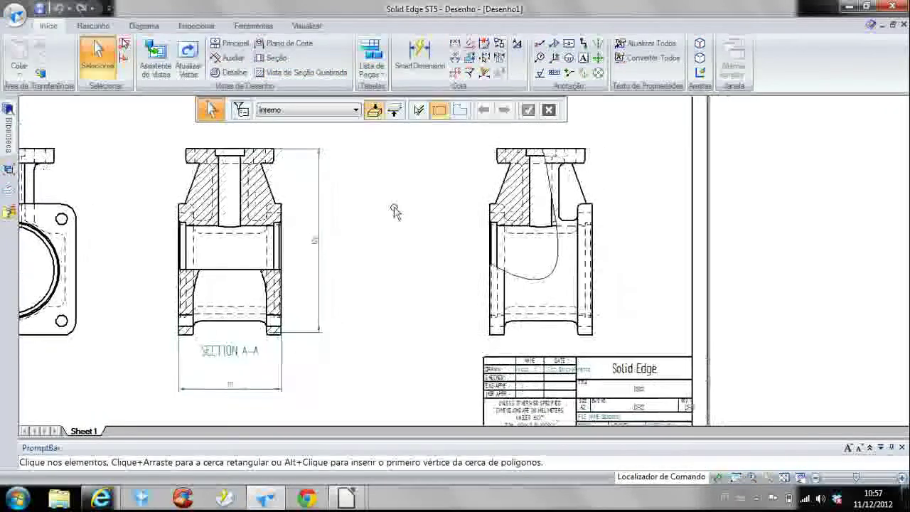
scroll(395, 210, down, 1)
scroll(497, 172, up, 3)
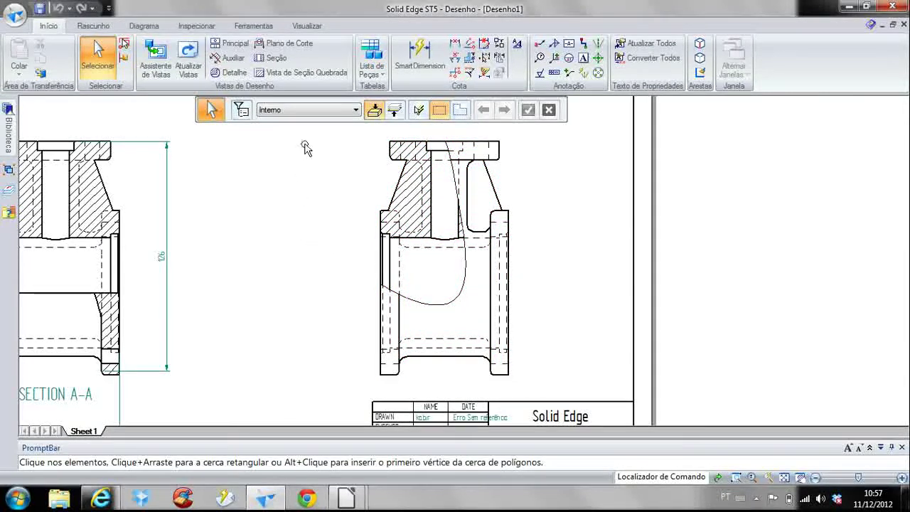
scroll(339, 183, down, 3)
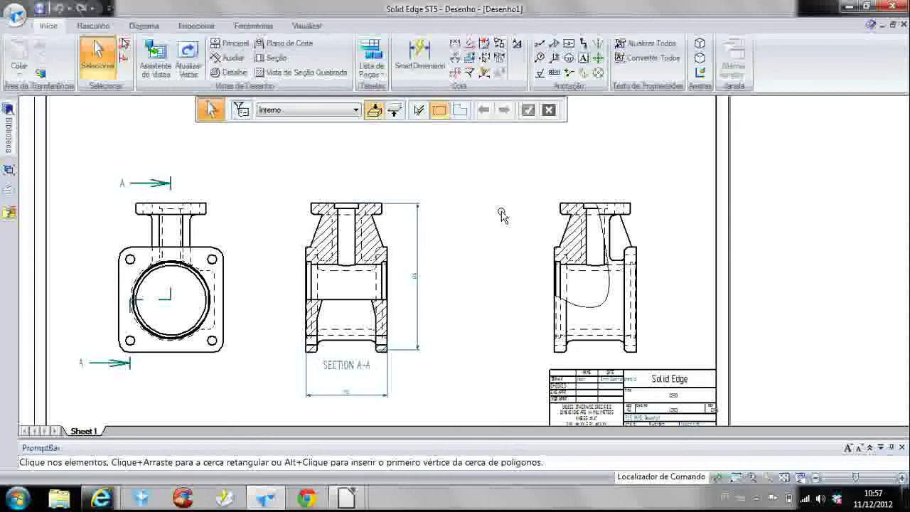
scroll(495, 222, down, 4)
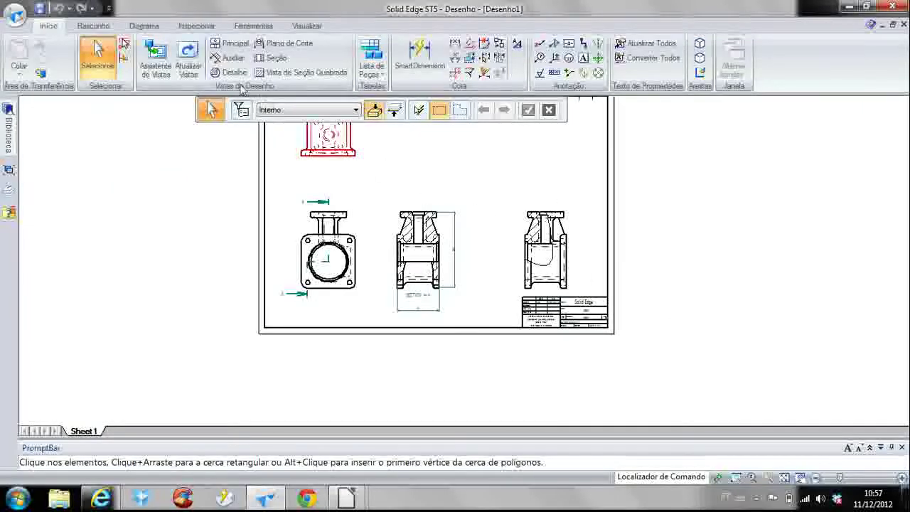
Create an isometric principal view from the front view and move it into the empty sheet area above the section and side views.
click(229, 45)
click(203, 375)
right_click(204, 315)
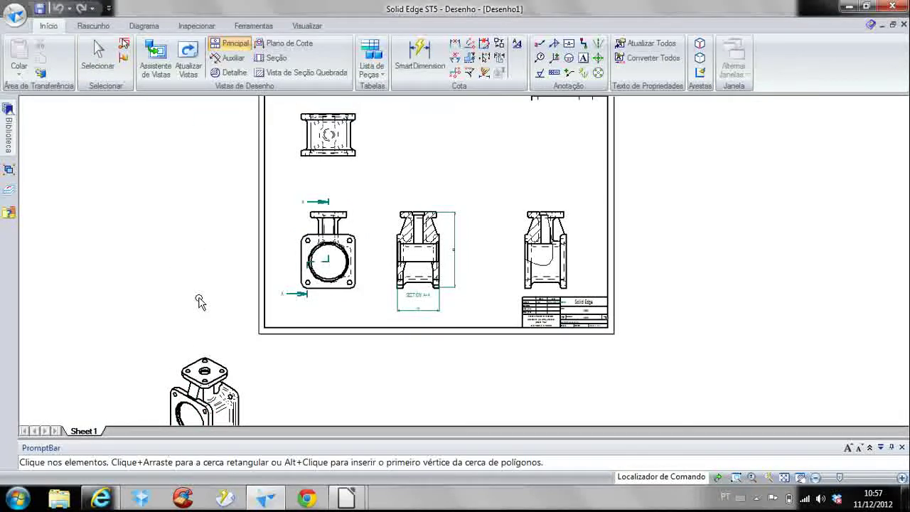
drag(190, 409, 482, 181)
middle_drag(482, 182, 382, 245)
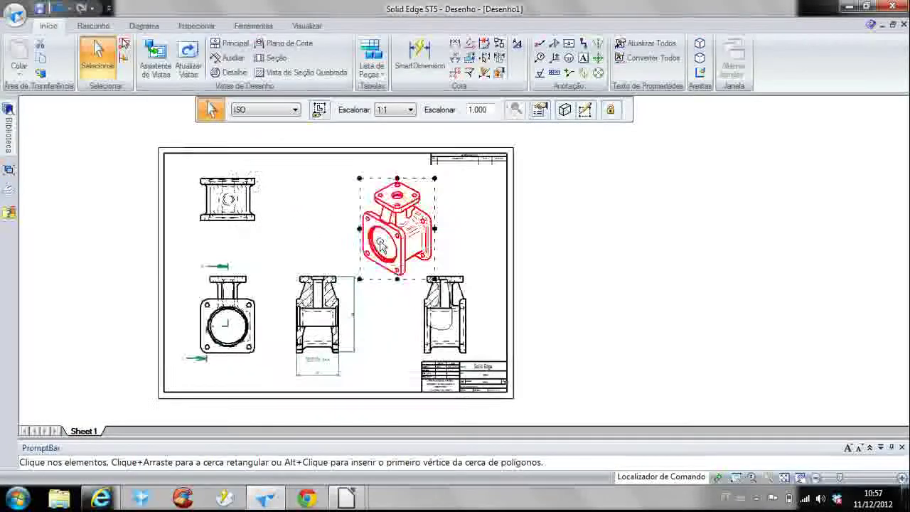
drag(381, 246, 369, 238)
click(489, 233)
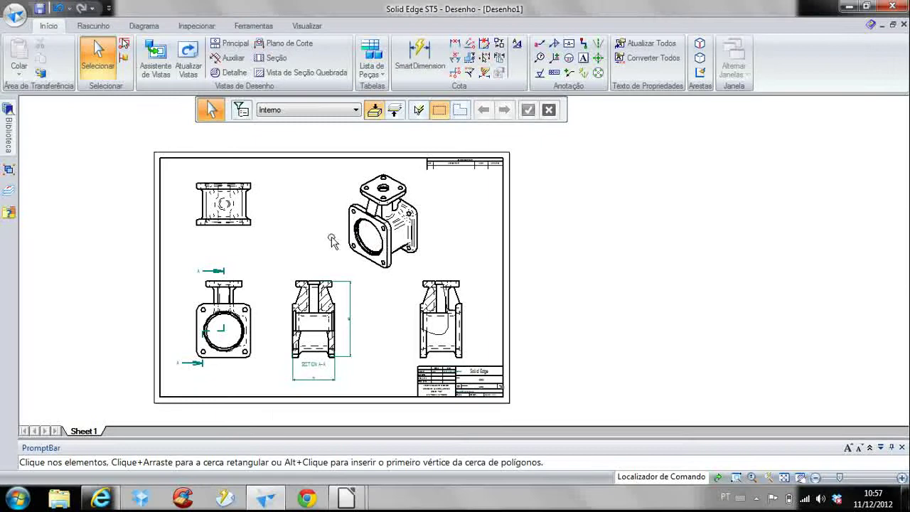
scroll(332, 242, up, 3)
scroll(341, 238, down, 1)
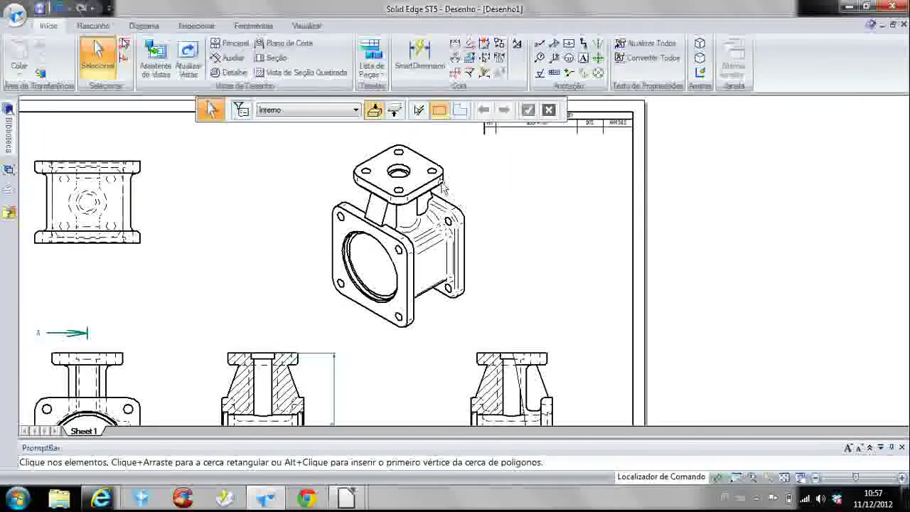
scroll(587, 214, down, 2)
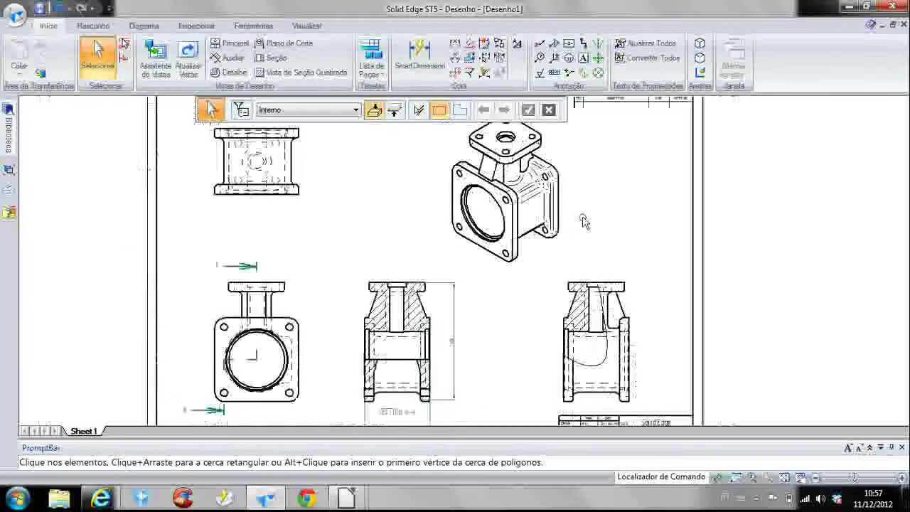
Sketch a closed five-line broken-out section profile on the front view, running from the neck's centreline through the bore centre and outside the part, and finish it.
click(295, 74)
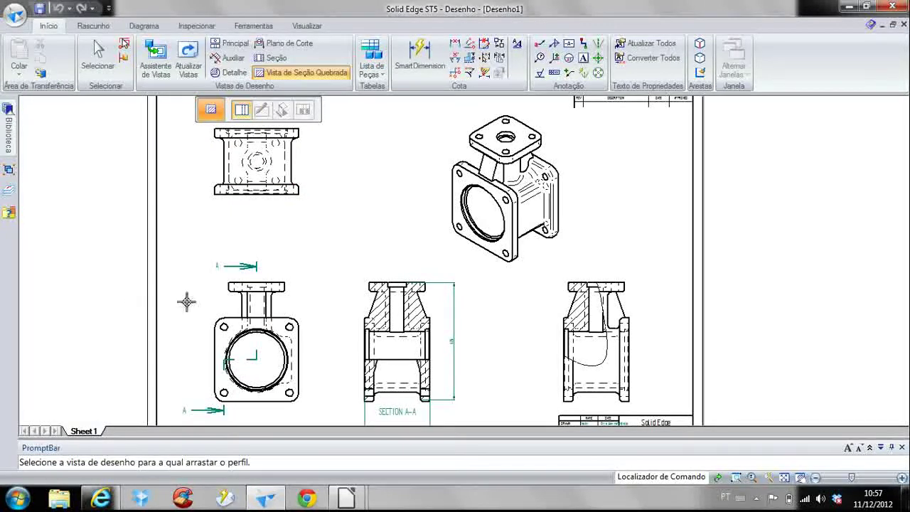
click(243, 302)
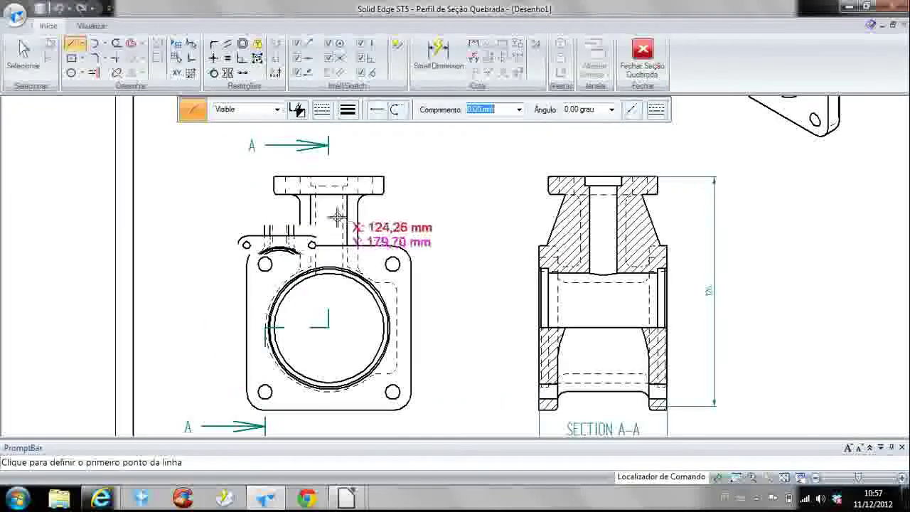
click(329, 159)
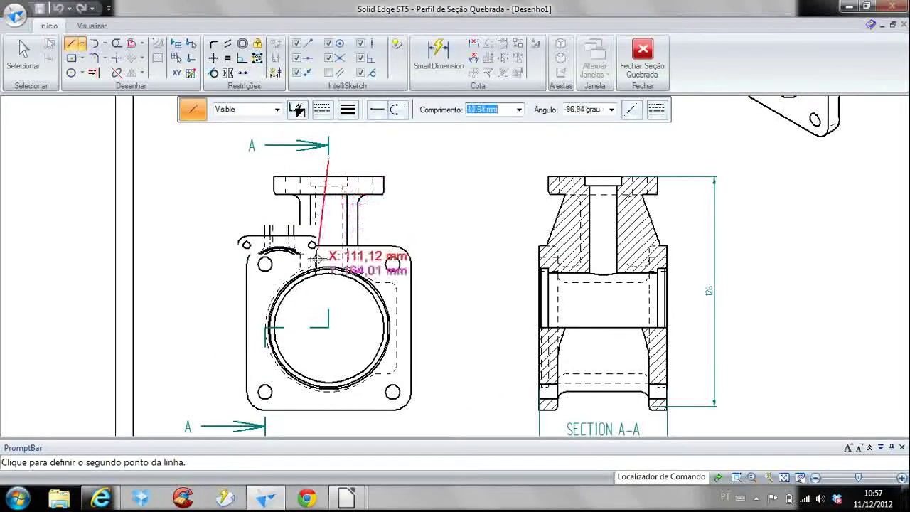
click(328, 328)
click(455, 323)
click(456, 191)
click(398, 126)
click(328, 160)
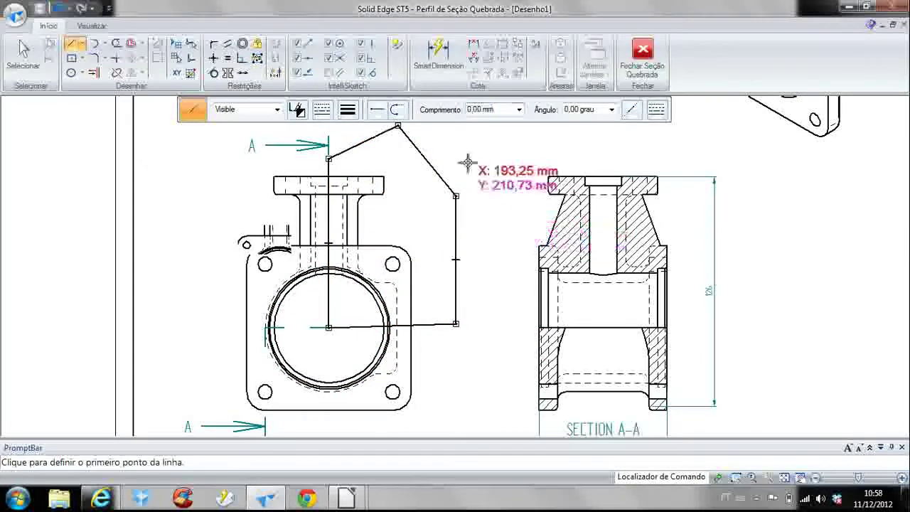
key(Escape)
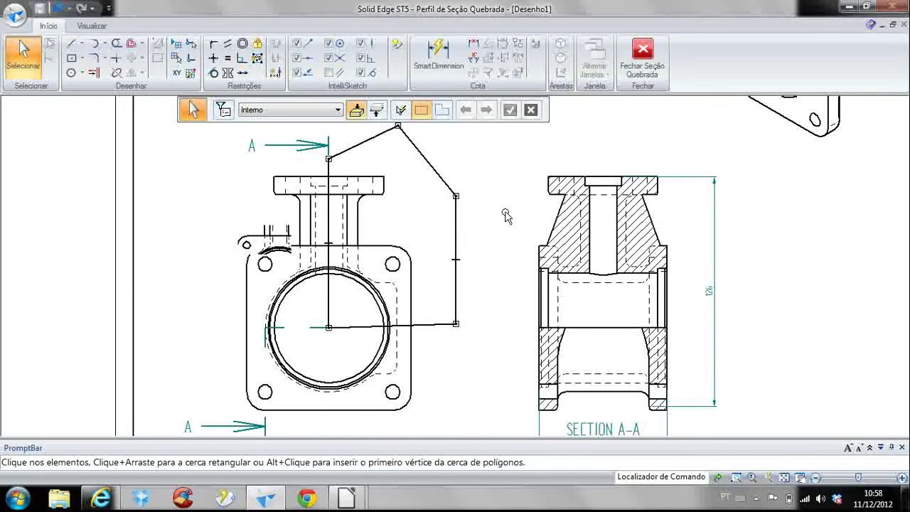
scroll(503, 215, down, 4)
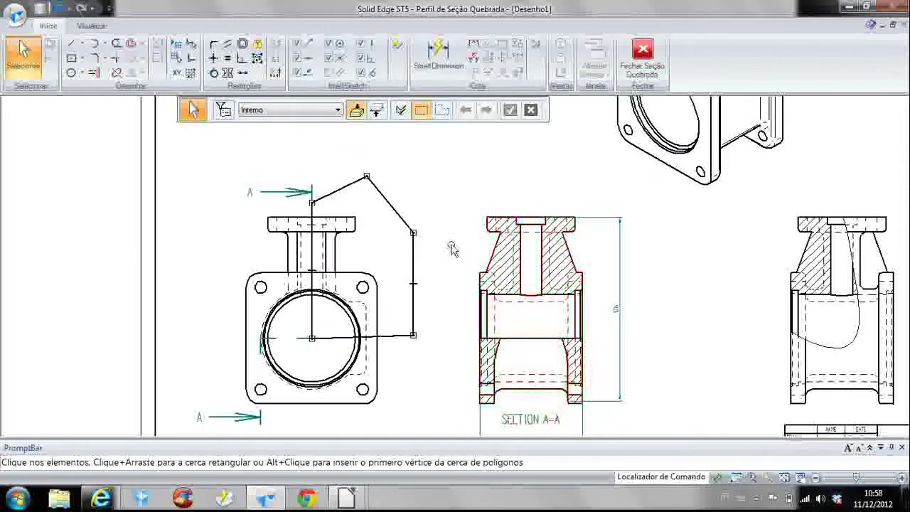
middle_drag(490, 233, 497, 230)
click(642, 57)
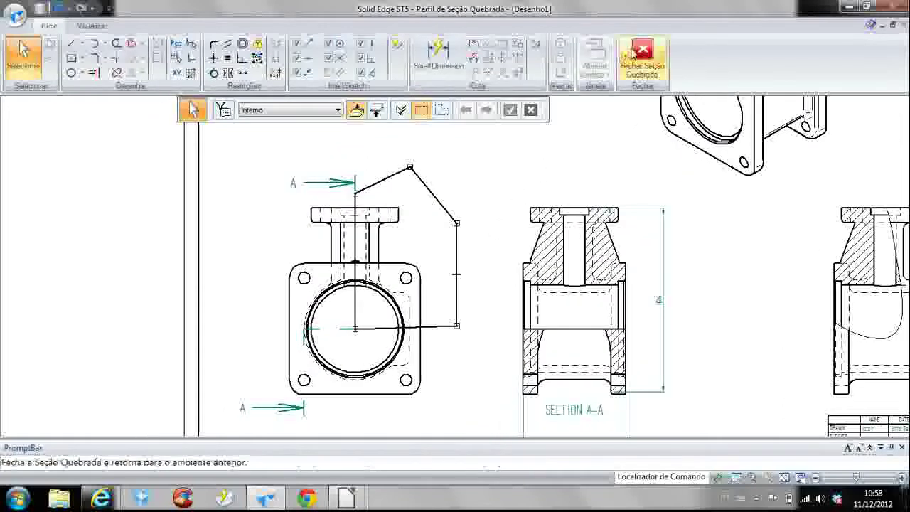
Set the broken-out section depth to about 76 mm, just beyond the top view's front flange, and apply the cut to the isometric view.
middle_drag(488, 162, 439, 261)
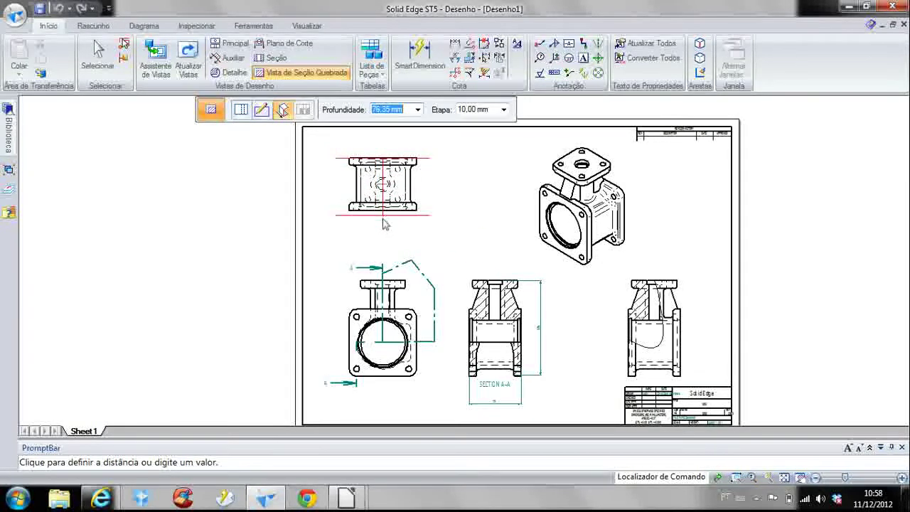
click(386, 222)
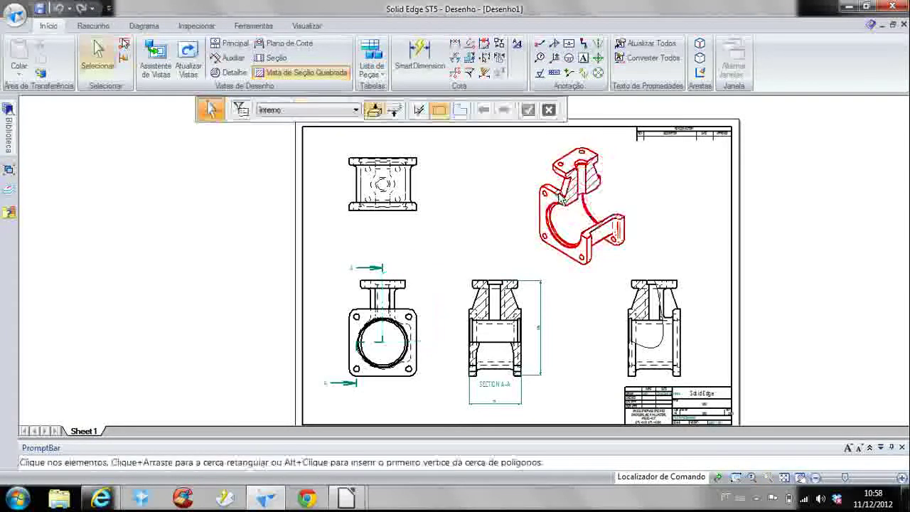
scroll(635, 189, up, 5)
scroll(607, 209, down, 4)
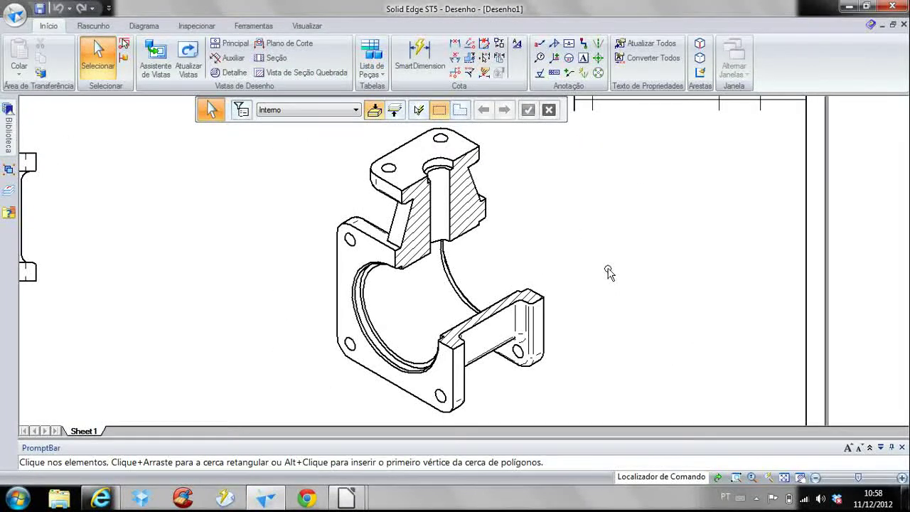
Dimension the height of the cut isometric view with SmartDimension, placing the dimension beside the large front flange.
click(489, 160)
click(420, 59)
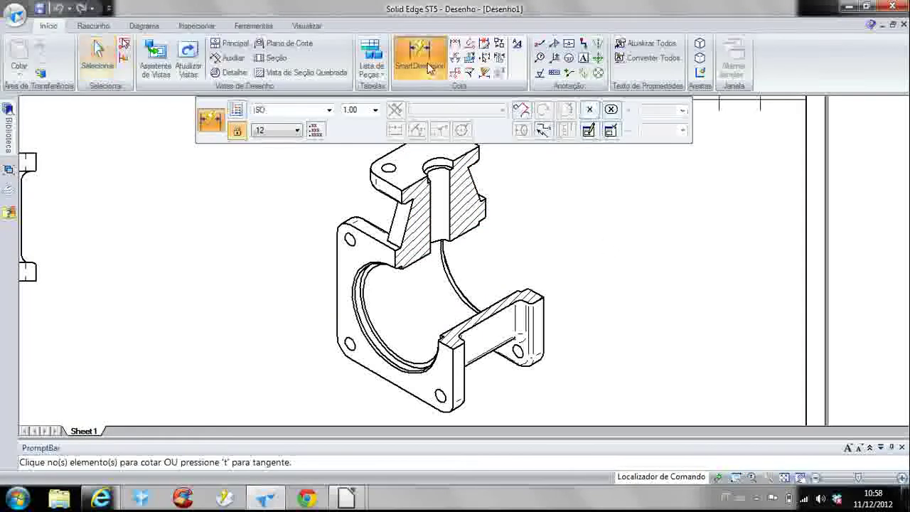
scroll(607, 230, down, 3)
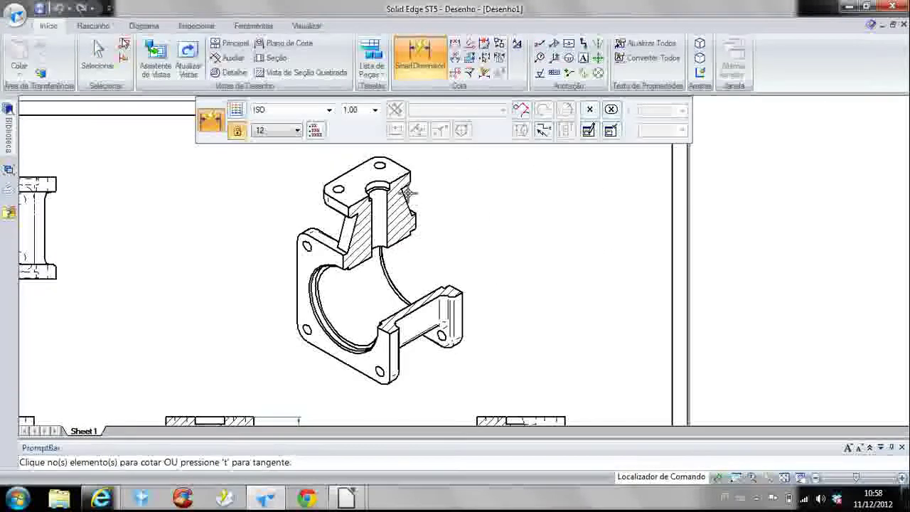
click(408, 189)
click(371, 381)
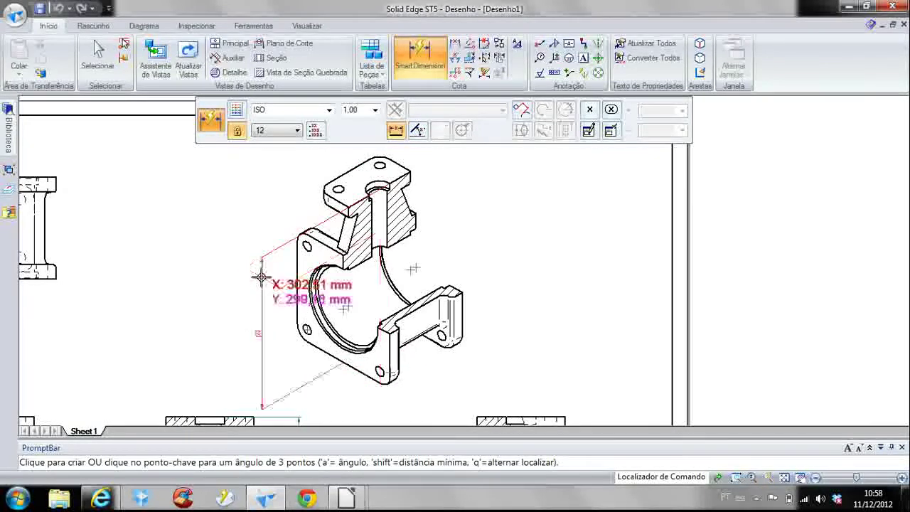
click(406, 289)
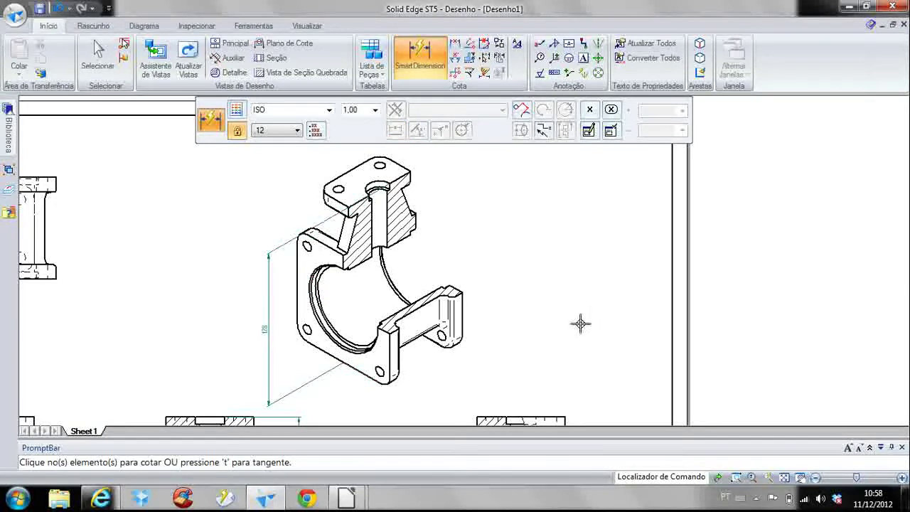
Dimension the isometric view's depth between the outer flange faces and the spacing between the front flange's two lower holes.
click(391, 363)
click(463, 308)
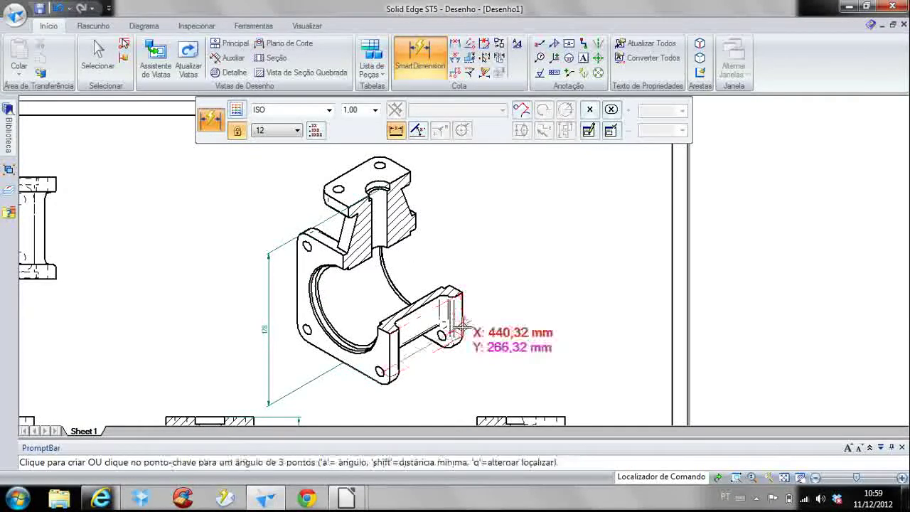
click(475, 372)
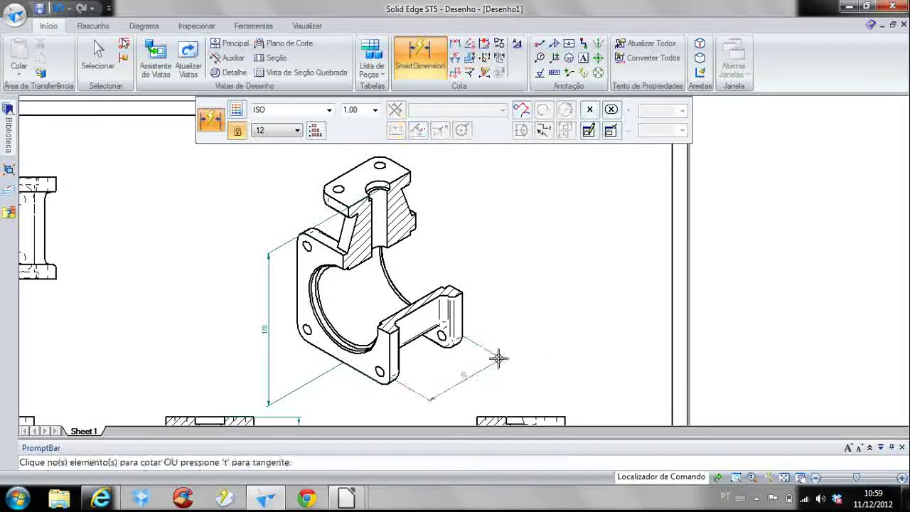
click(383, 373)
click(306, 336)
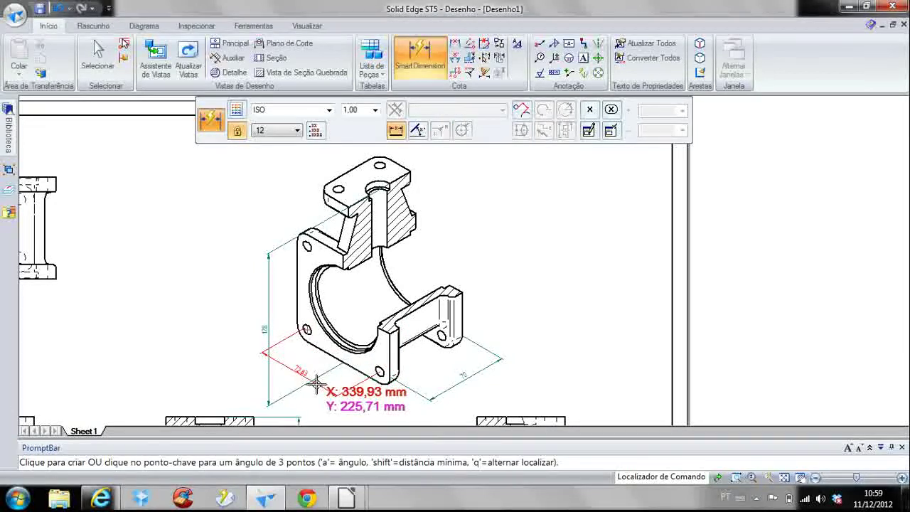
click(340, 399)
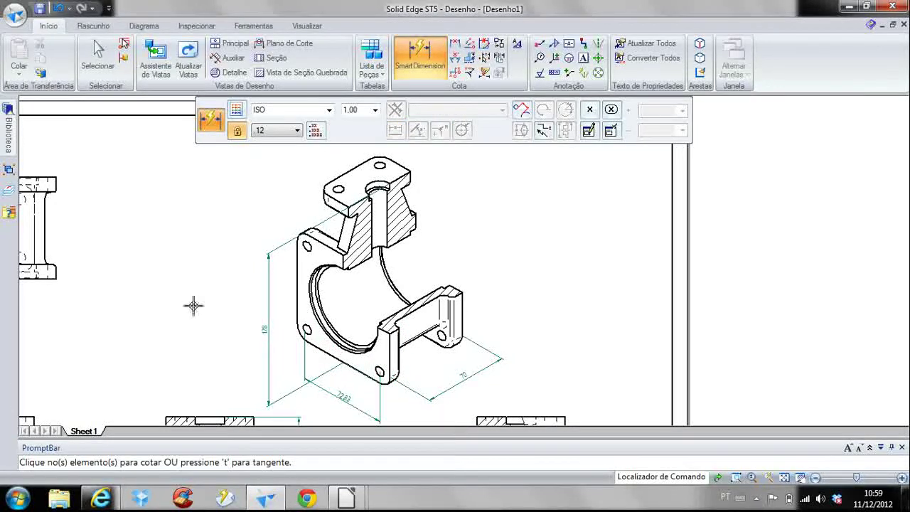
key(Escape)
Move the dimensioned isometric view slightly toward the sheet's right edge and check the overall sheet layout.
scroll(194, 305, down, 3)
mouse_move(209, 270)
middle_down()
mouse_move(337, 240)
mouse_move(324, 228)
mouse_move(325, 197)
middle_up()
drag(409, 199, 419, 193)
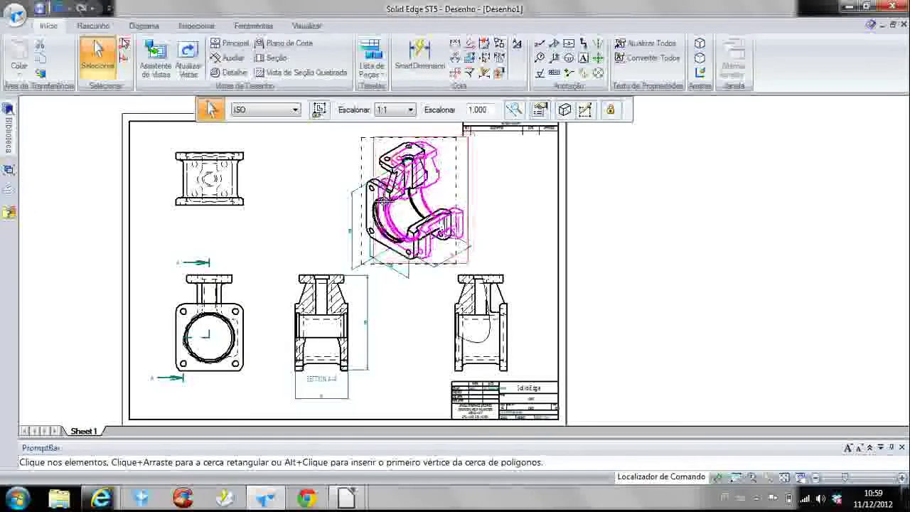
click(310, 195)
mouse_move(280, 222)
middle_down()
mouse_move(250, 221)
mouse_move(303, 218)
mouse_move(307, 238)
mouse_move(337, 219)
mouse_move(377, 221)
middle_up()
scroll(290, 236, down, 1)
scroll(391, 252, up, 1)
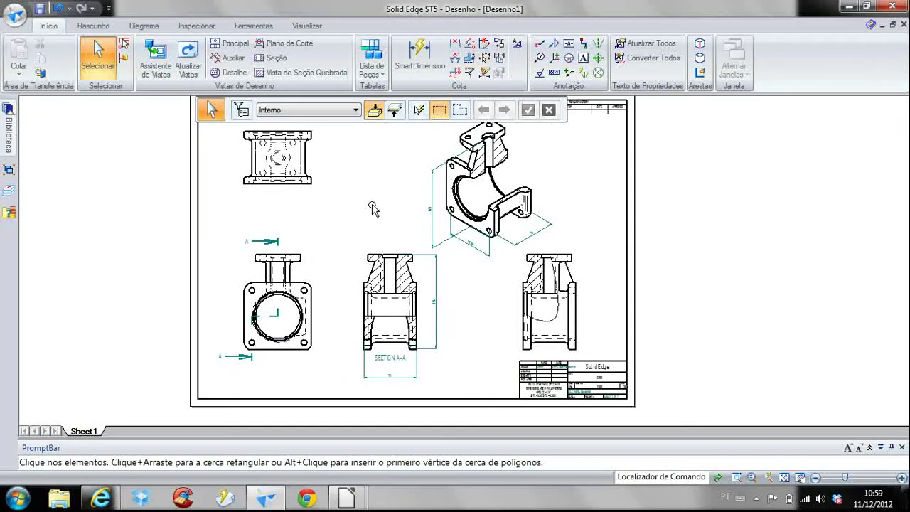